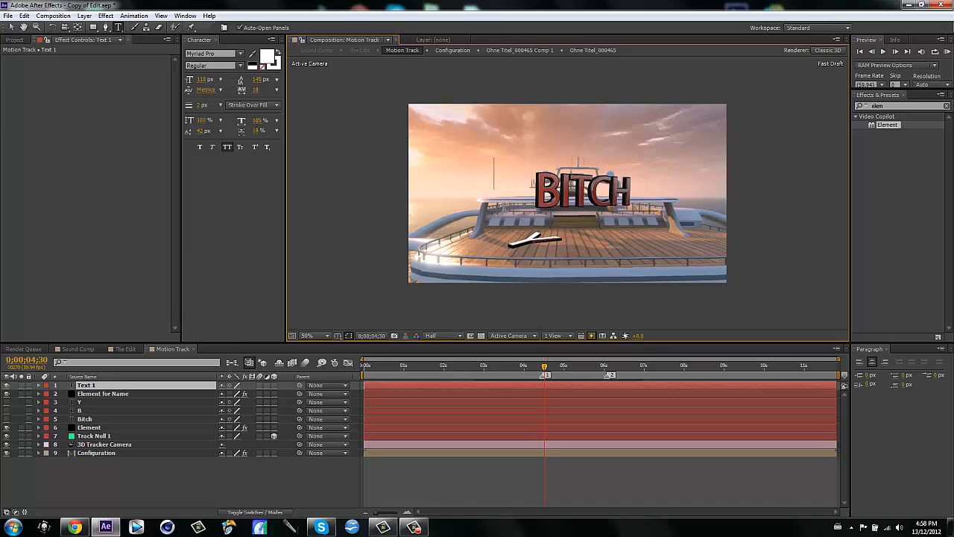
Step: Enter the text FNT in the new text layer and hide that layer
text(FNT)
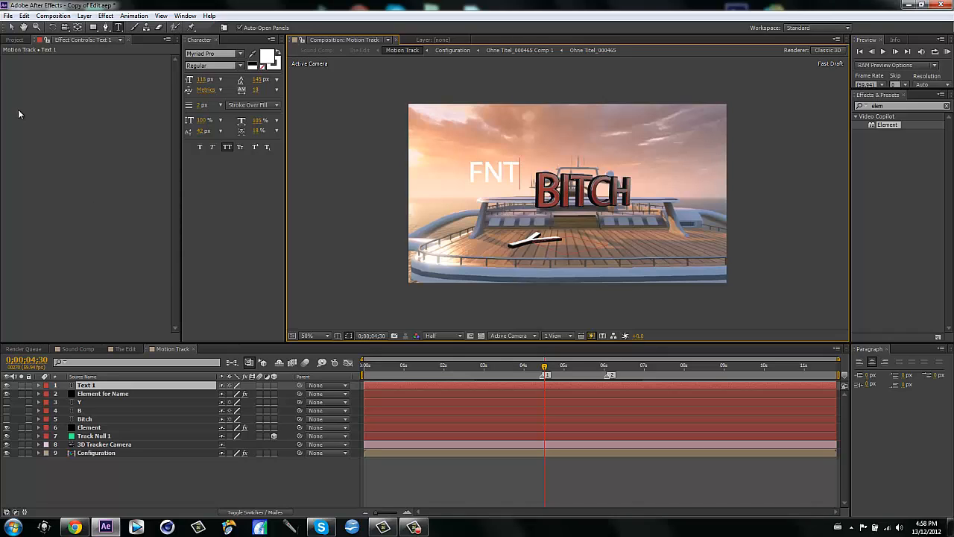
click(85, 483)
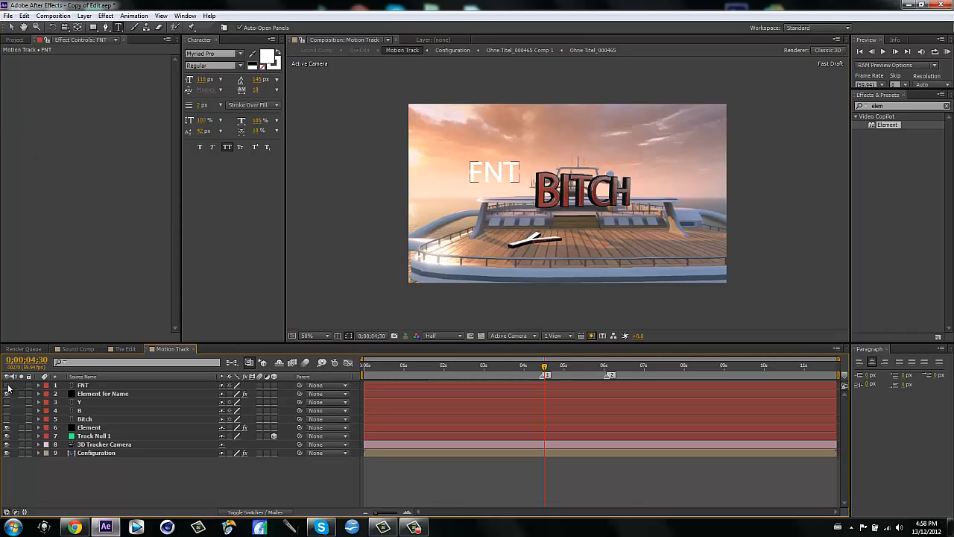
click(7, 385)
key(v)
Step: Assign the FNT layer as Path Layer 1 in the custom text and masks of the Element for Name layer
click(103, 393)
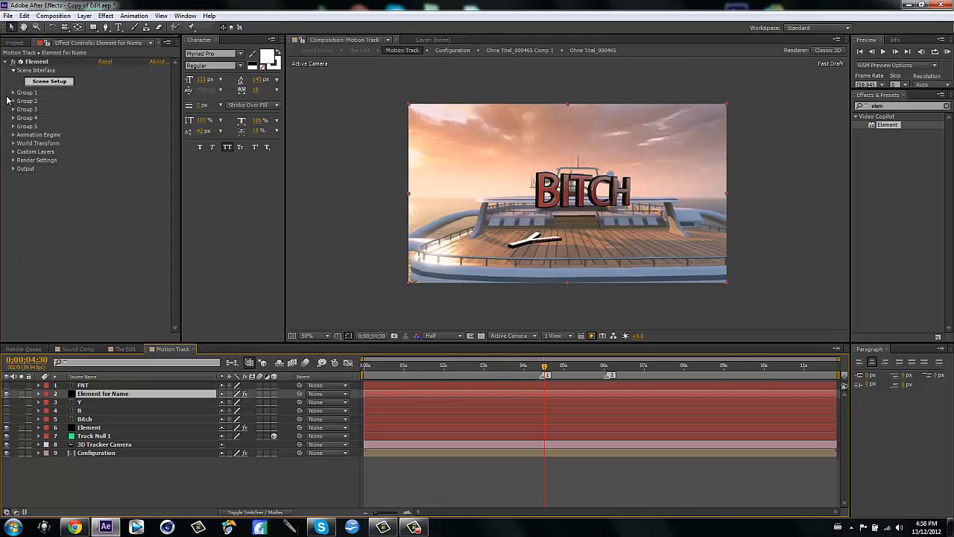
click(13, 153)
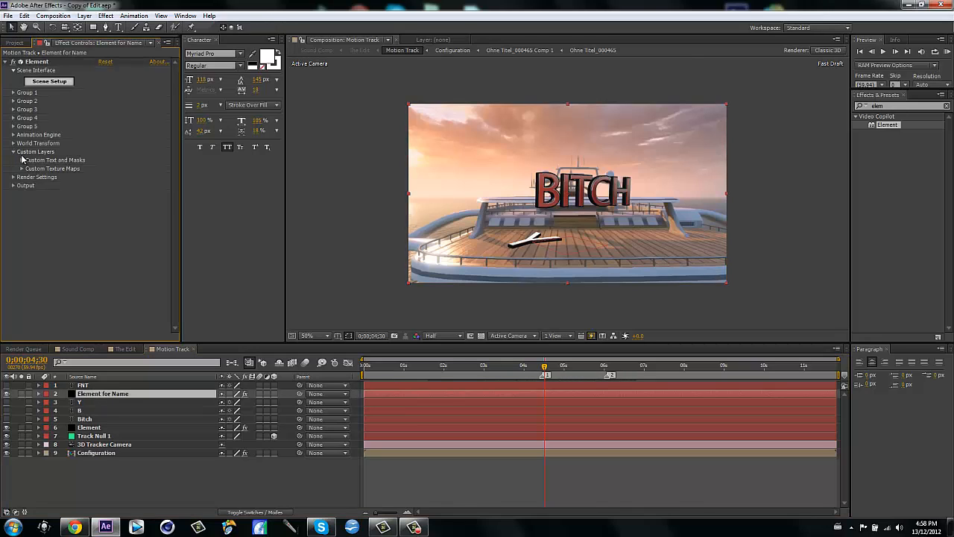
click(21, 160)
click(119, 169)
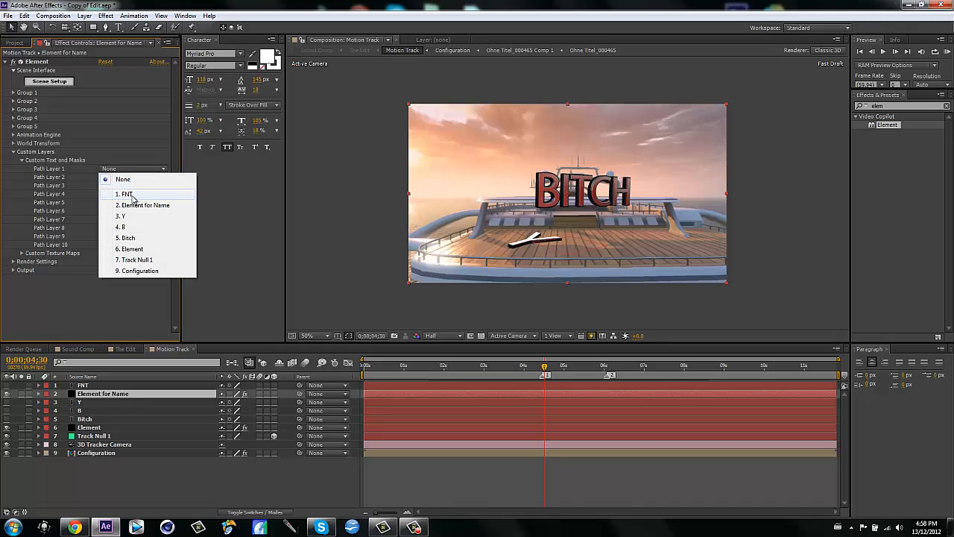
click(129, 194)
click(14, 152)
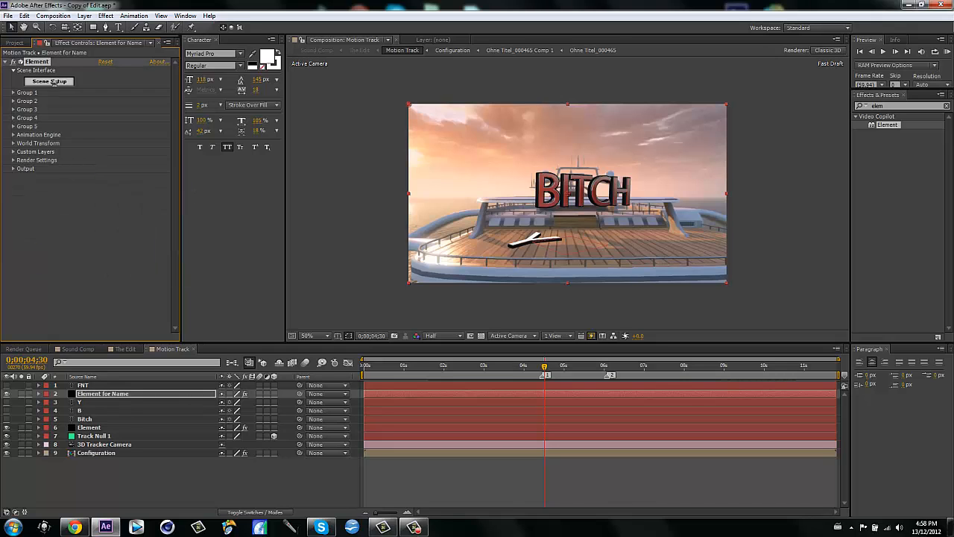
Step: Extrude the FNT text in Element's scene setup, apply the Bold bevel preset to it and accept the scene
click(53, 82)
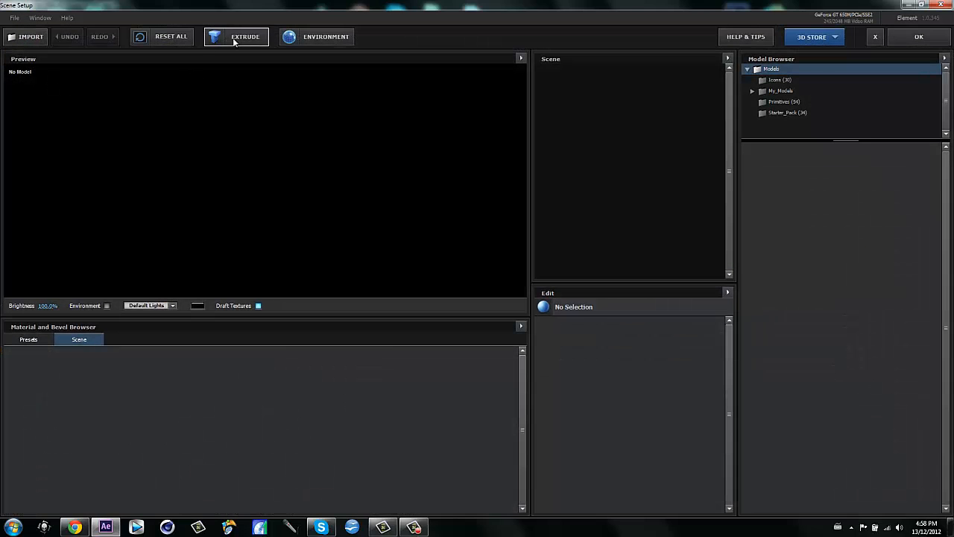
click(235, 41)
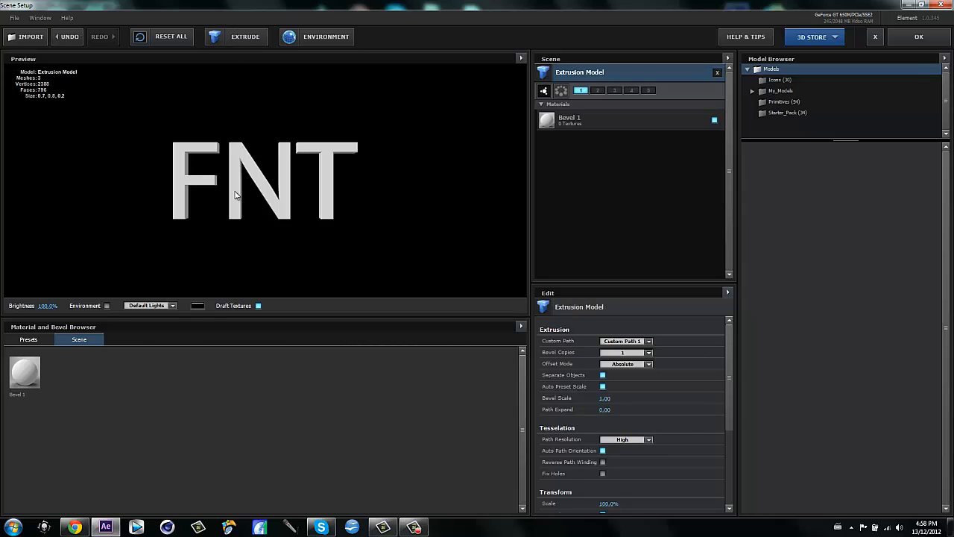
click(28, 339)
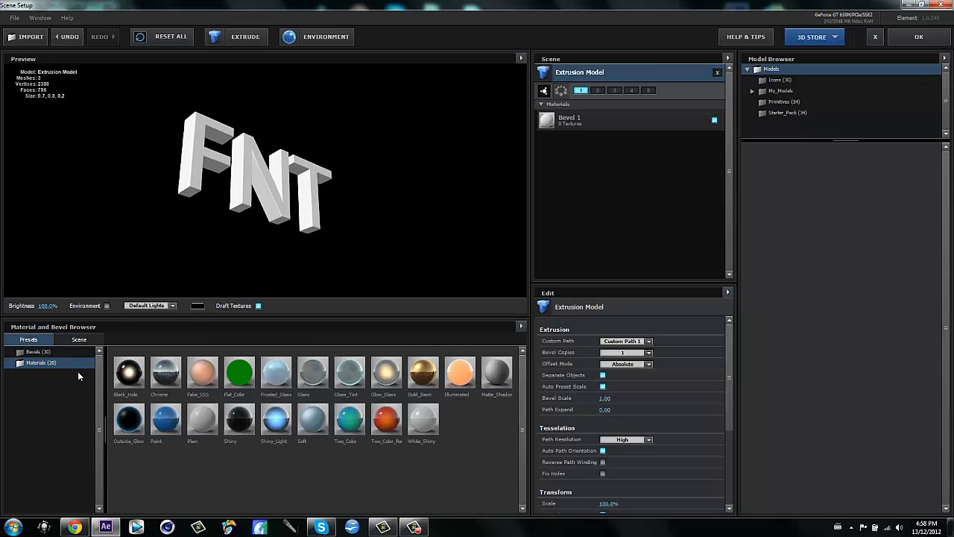
click(39, 355)
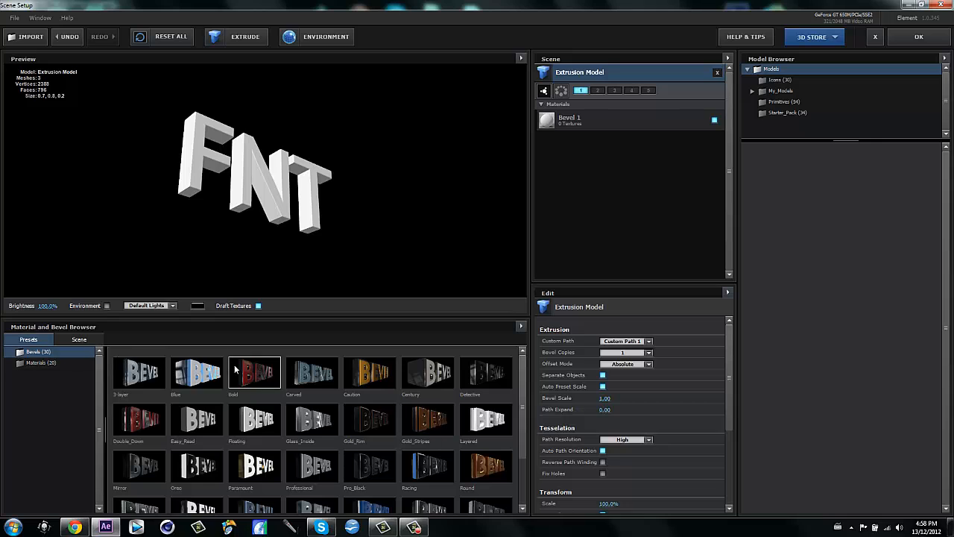
drag(305, 380, 240, 270)
drag(271, 171, 290, 143)
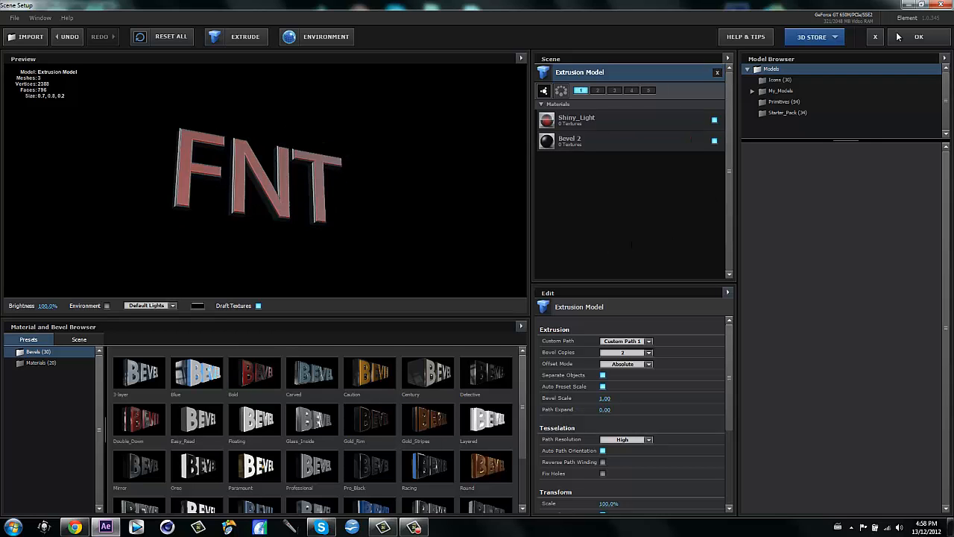
click(917, 36)
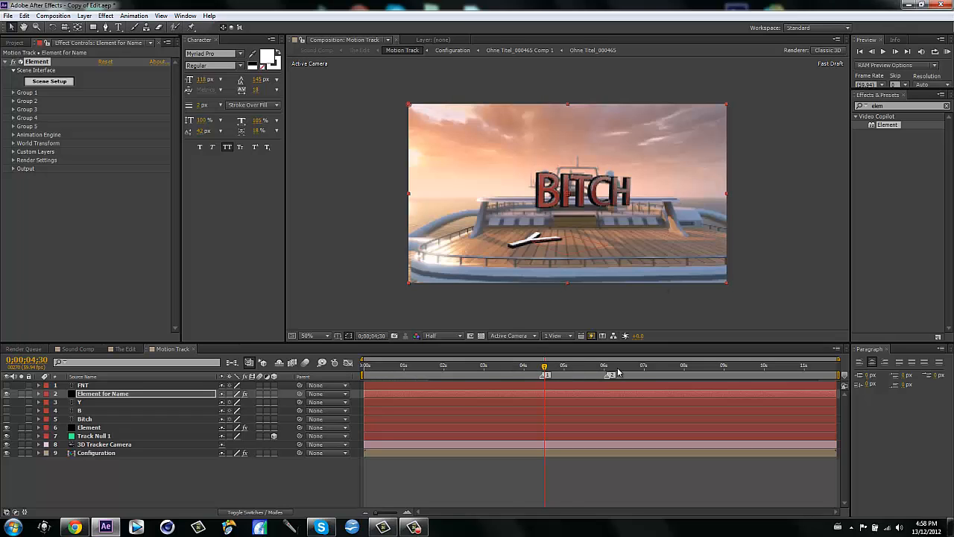
Step: Create a null from the Configuration layer's camera track points on the white deck structure at 0;00;08;52
click(544, 368)
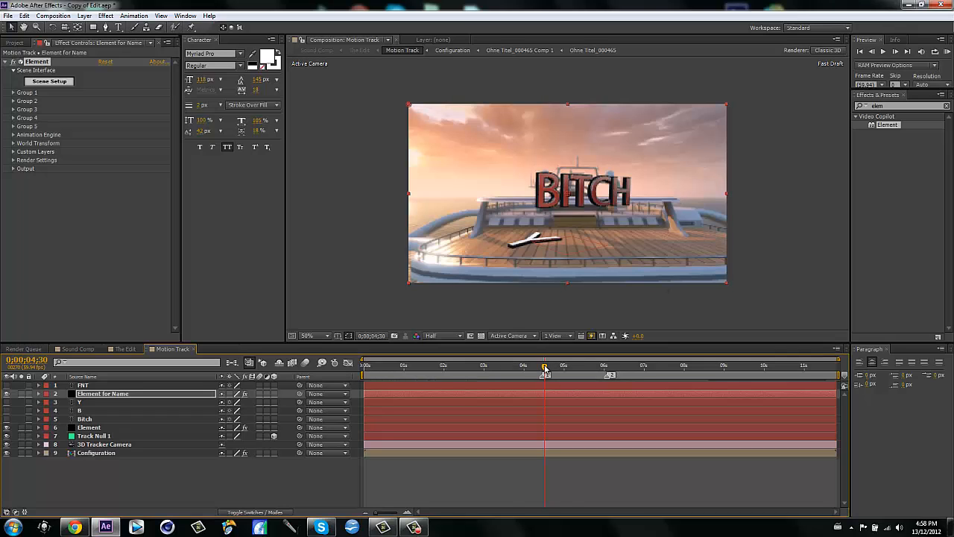
drag(544, 367, 685, 372)
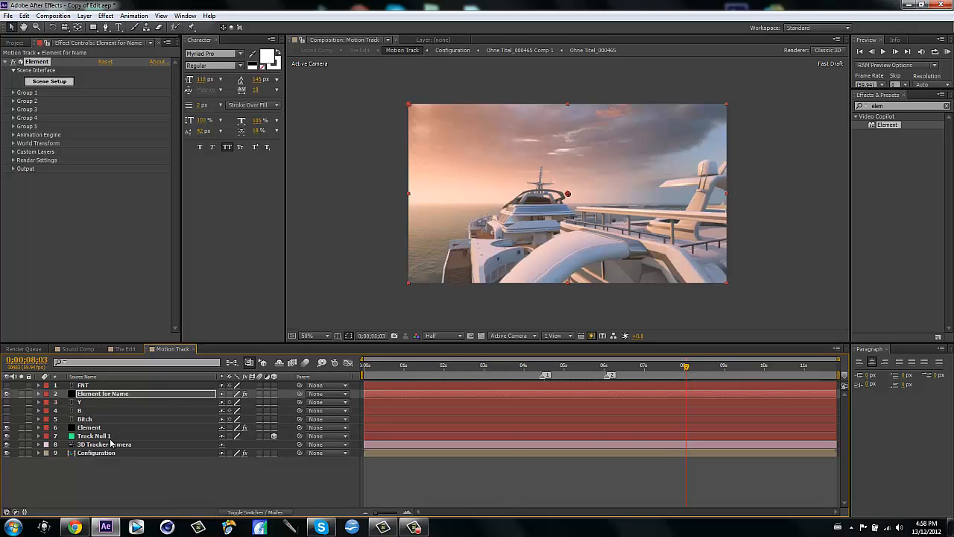
drag(687, 367, 719, 366)
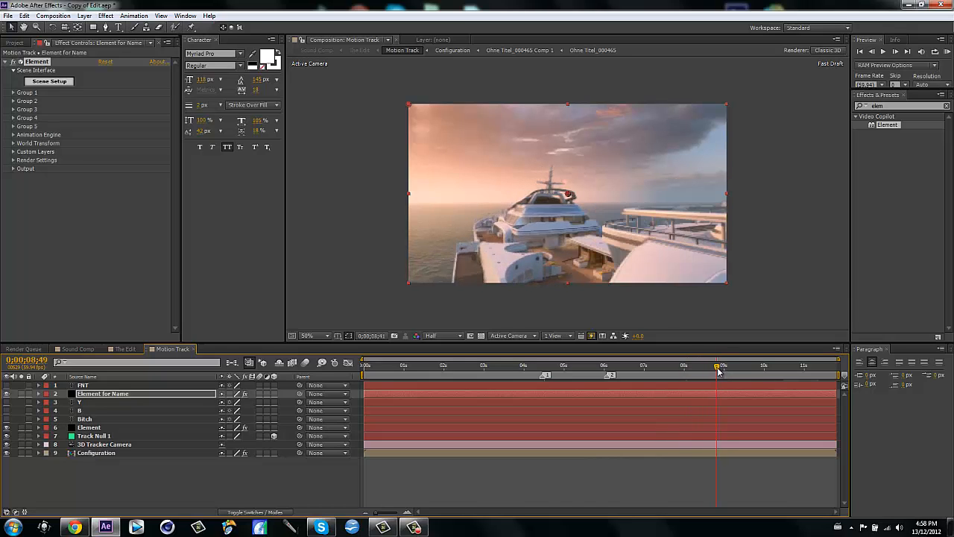
click(102, 453)
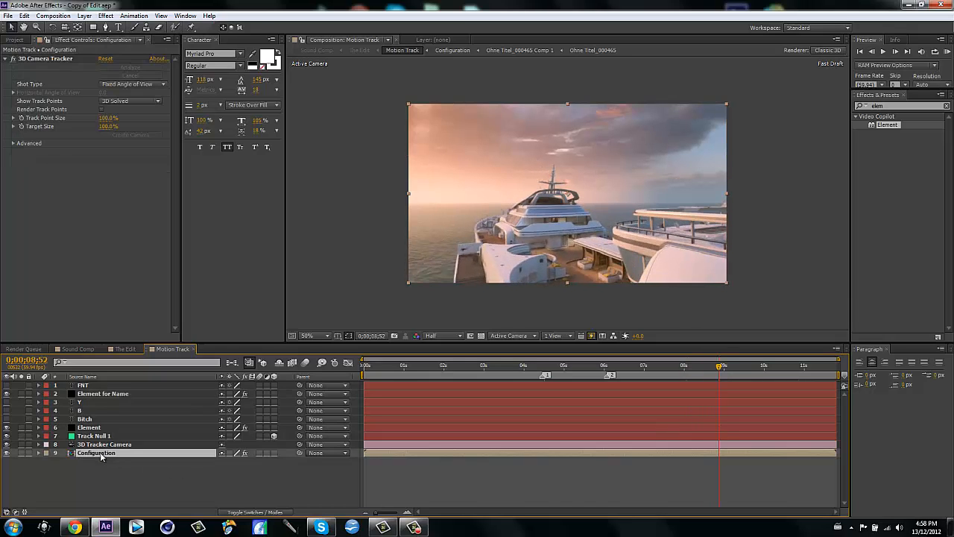
click(42, 60)
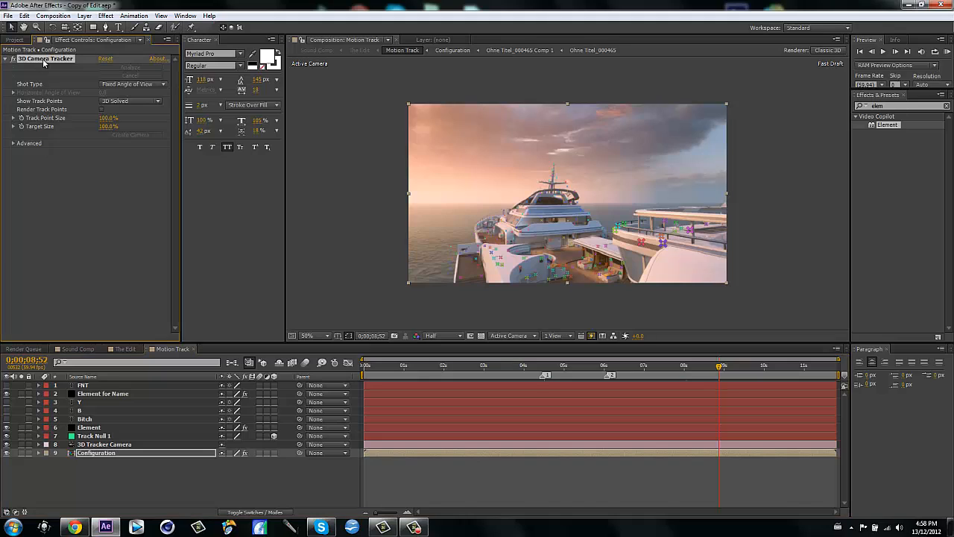
right_click(507, 260)
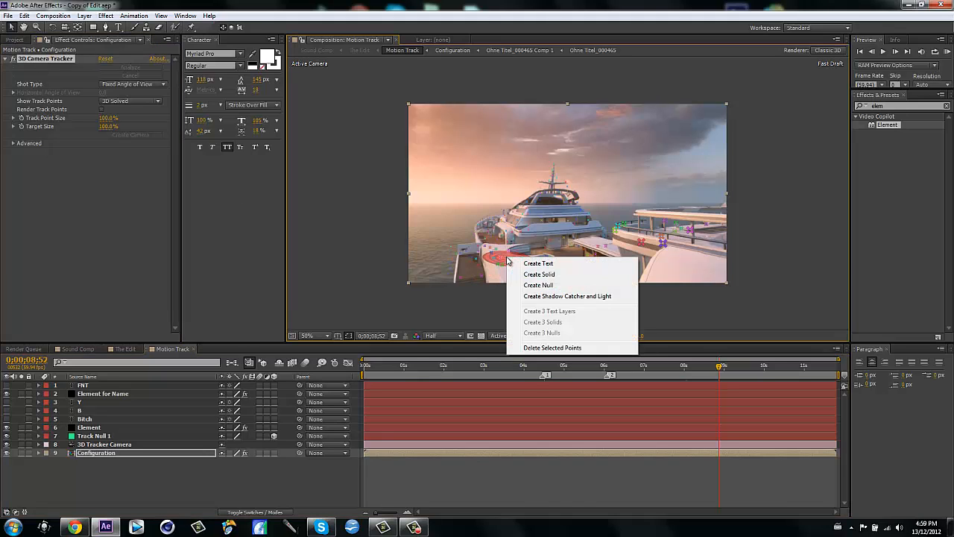
click(539, 279)
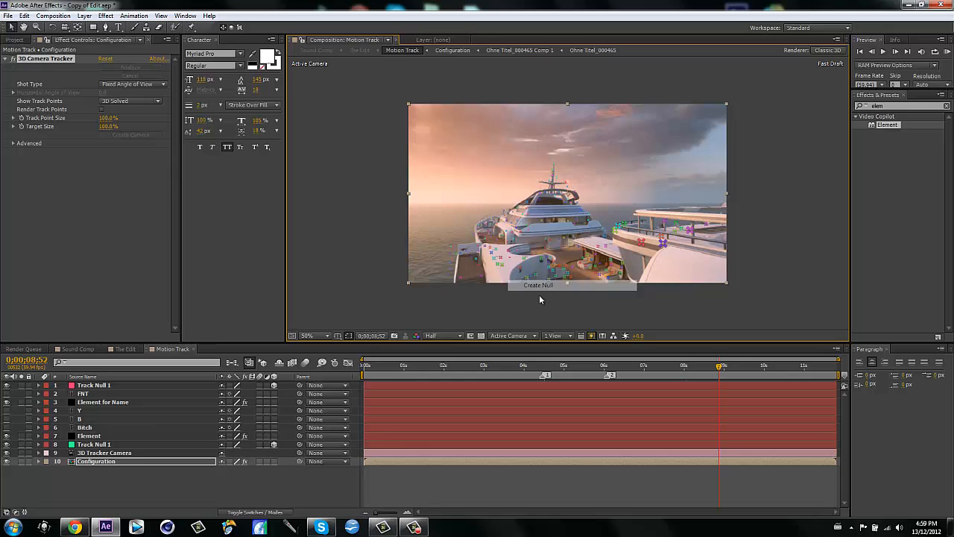
Step: Scale the new track null to 1000%
click(95, 385)
key(s)
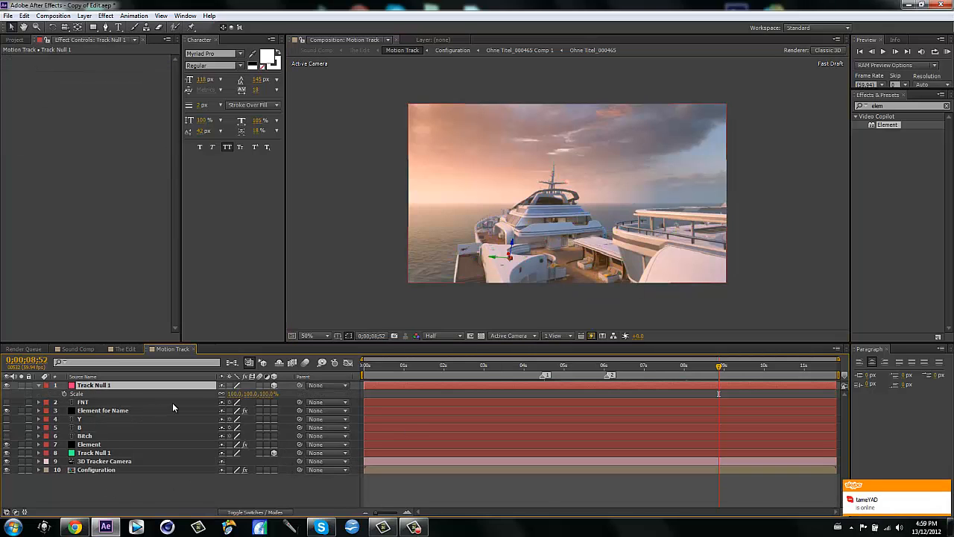
click(232, 394)
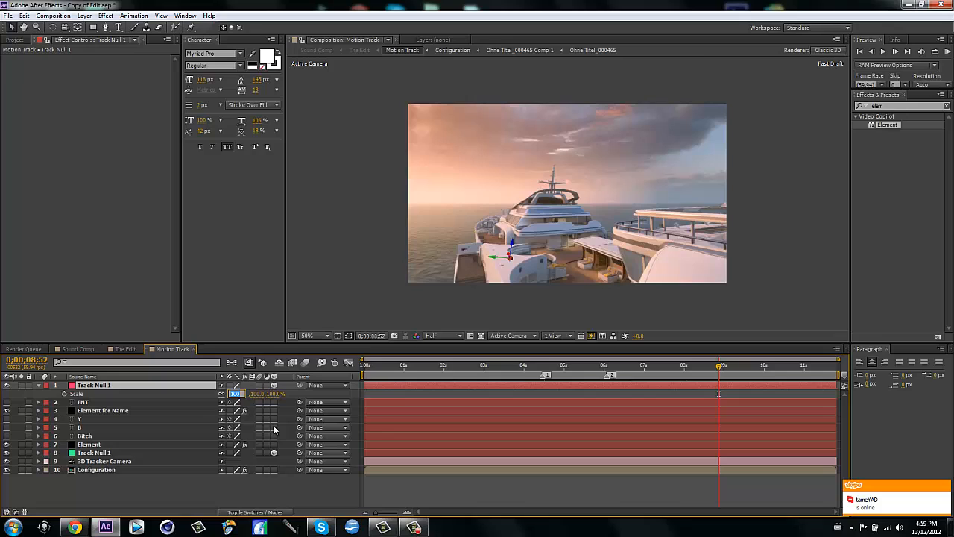
text(1000)
key(Return)
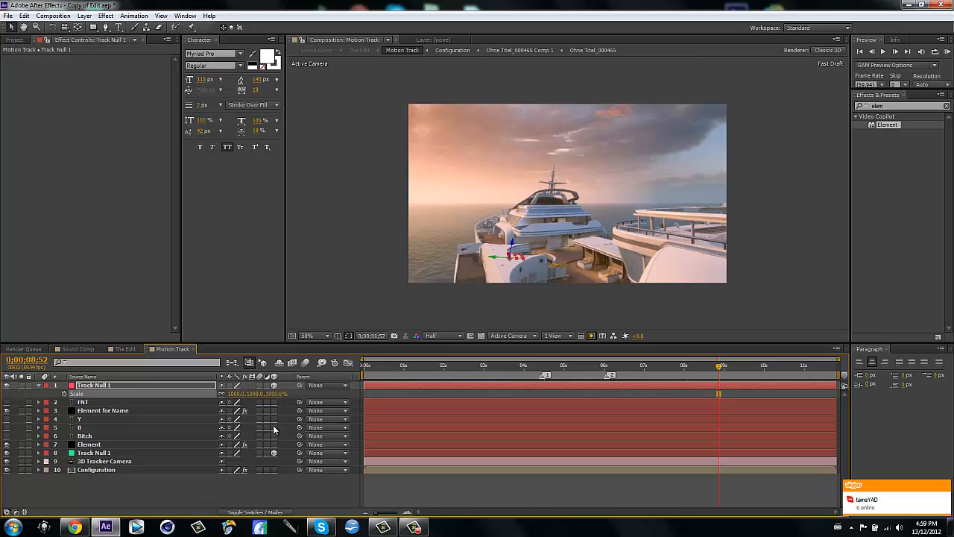
key(s)
click(283, 502)
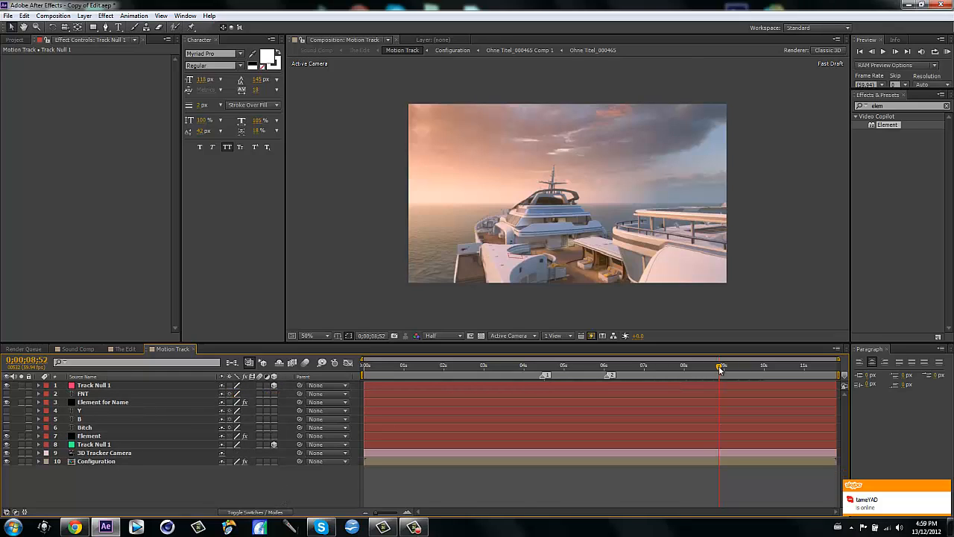
Step: Place composition marker 1 at 0;00;07;06
drag(720, 369, 648, 373)
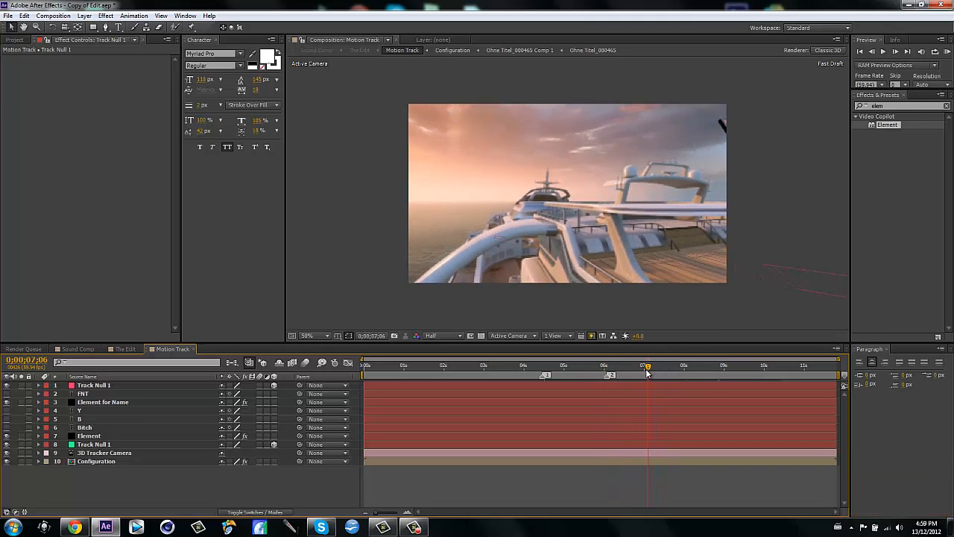
key(shift+1)
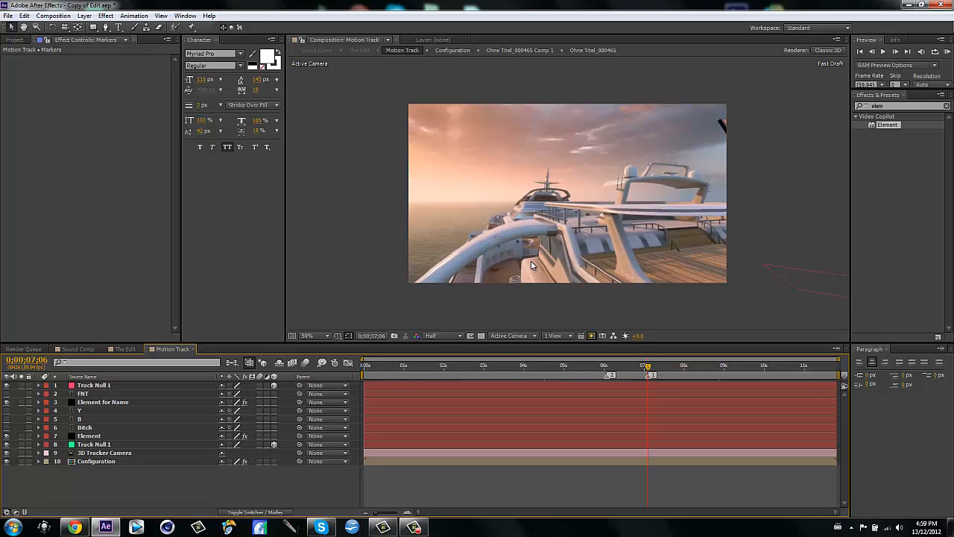
mouse_move(646, 367)
mouse_down()
mouse_move(577, 376)
mouse_move(523, 365)
mouse_move(661, 372)
mouse_up()
click(648, 367)
Step: Trim the start of the Element for Name layer to 0;00;07;06
click(94, 403)
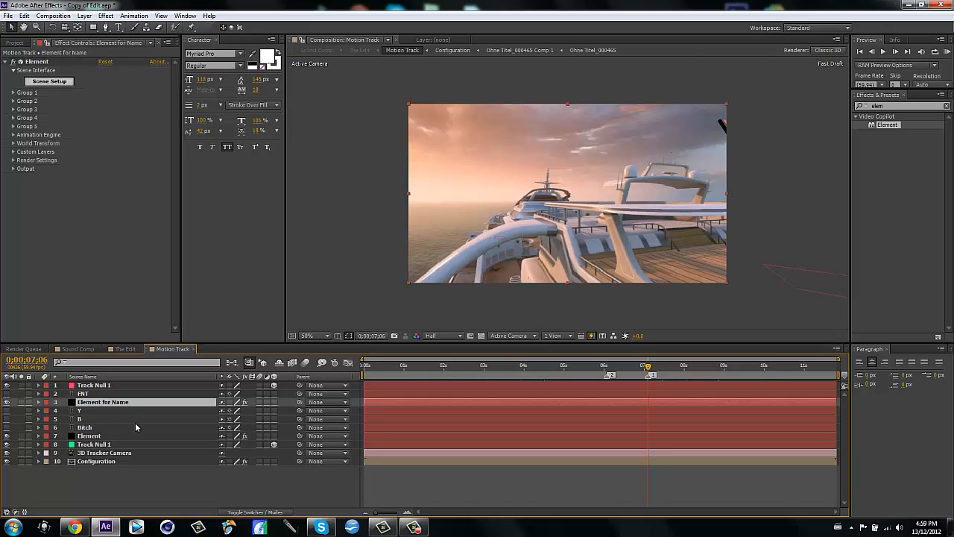
key(alt+[)
click(319, 485)
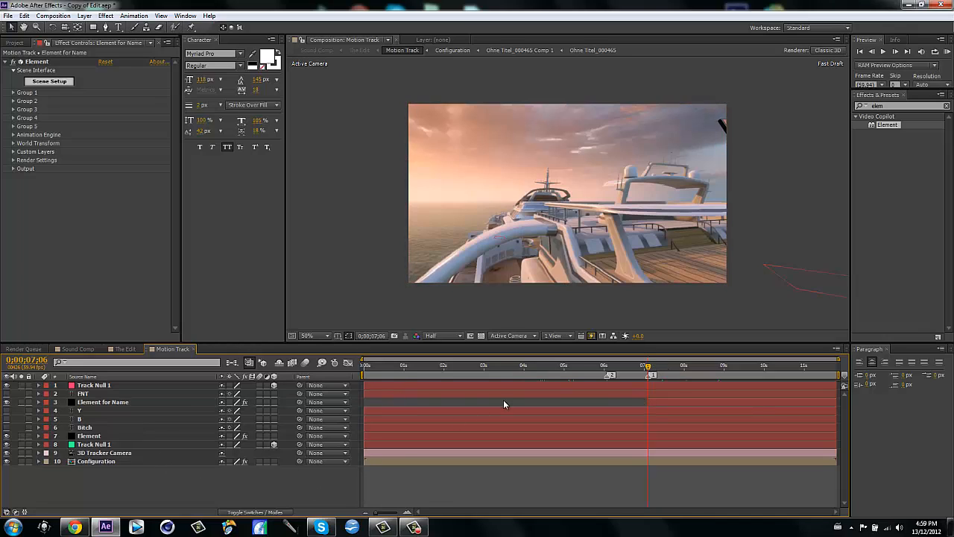
Step: Expand Group 1 in the Element for Name effect and reveal the new track null's position values
click(659, 403)
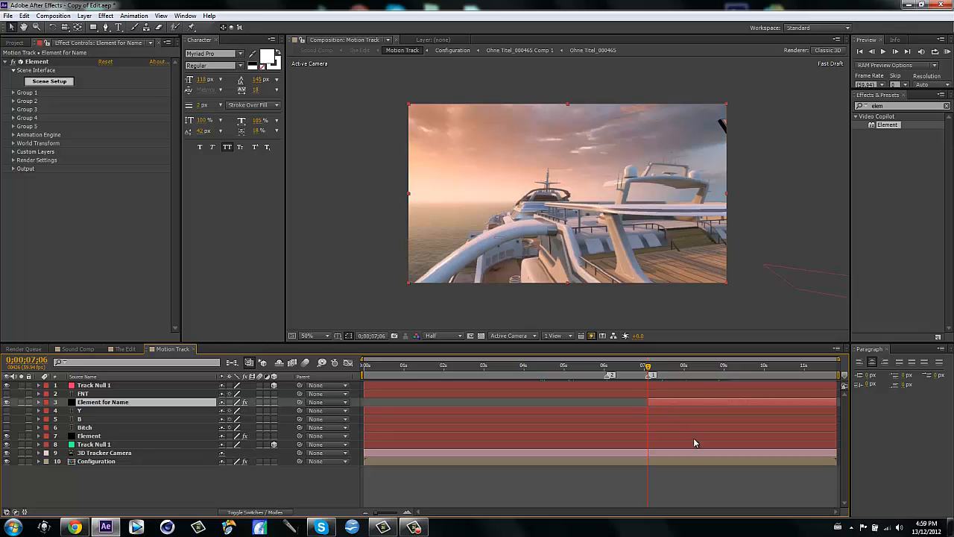
click(13, 93)
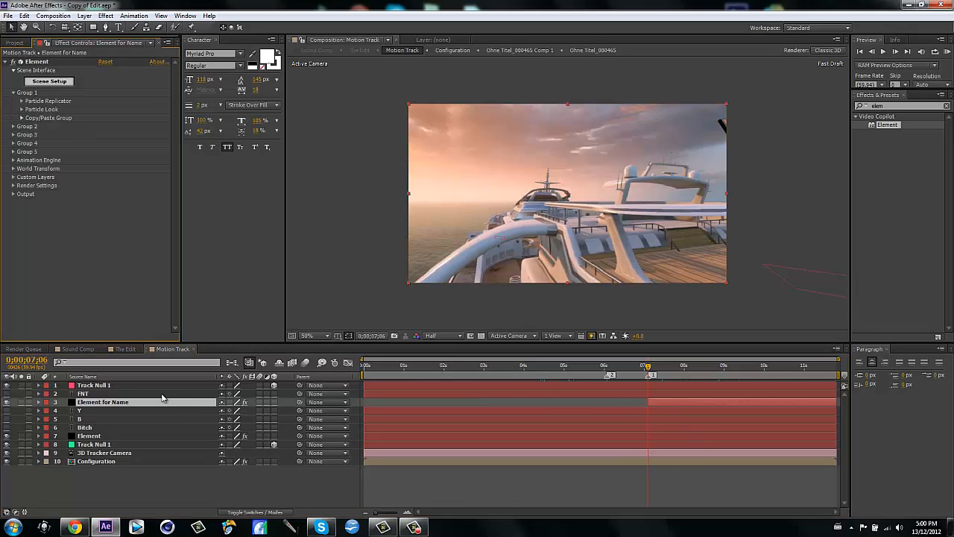
click(131, 386)
key(p)
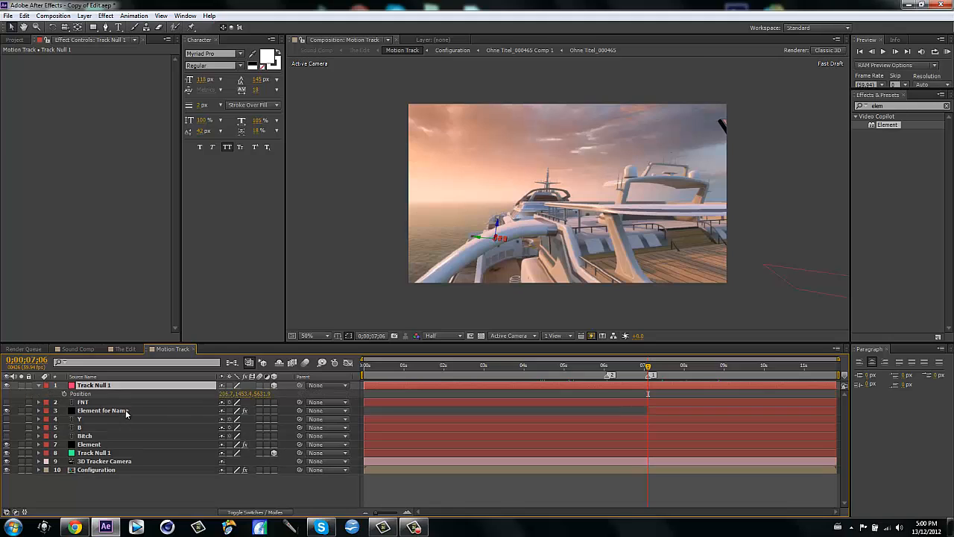
click(167, 490)
Step: Set Group 1's particle replicator position to X 206, Y 1453 and Z 5631, matching the new track null, and preview the placement
click(98, 410)
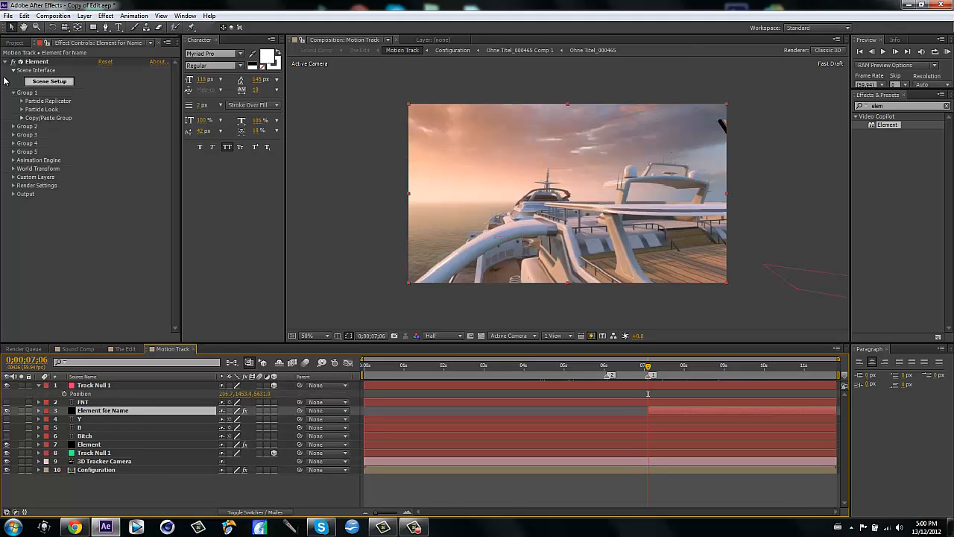
click(21, 100)
click(120, 126)
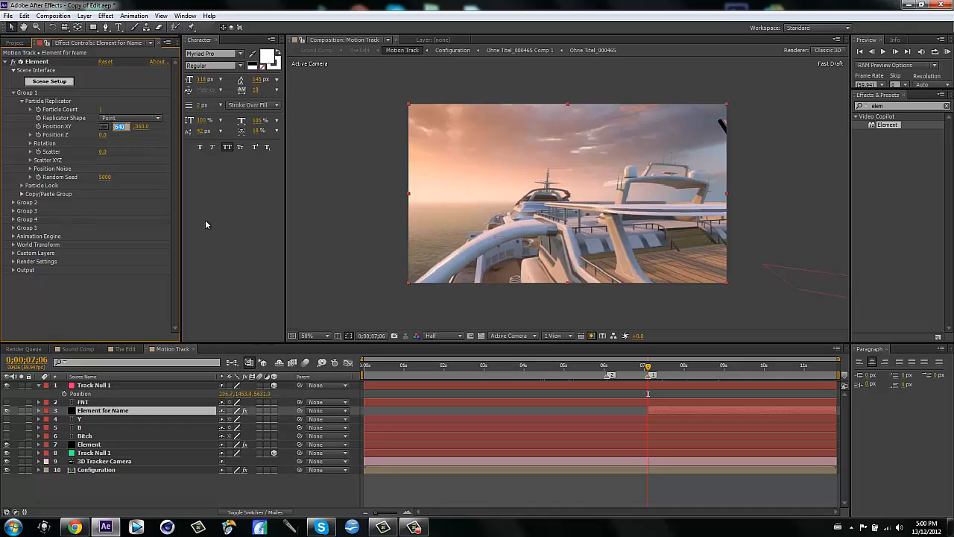
text(206)
key(Tab)
key(Return)
click(135, 126)
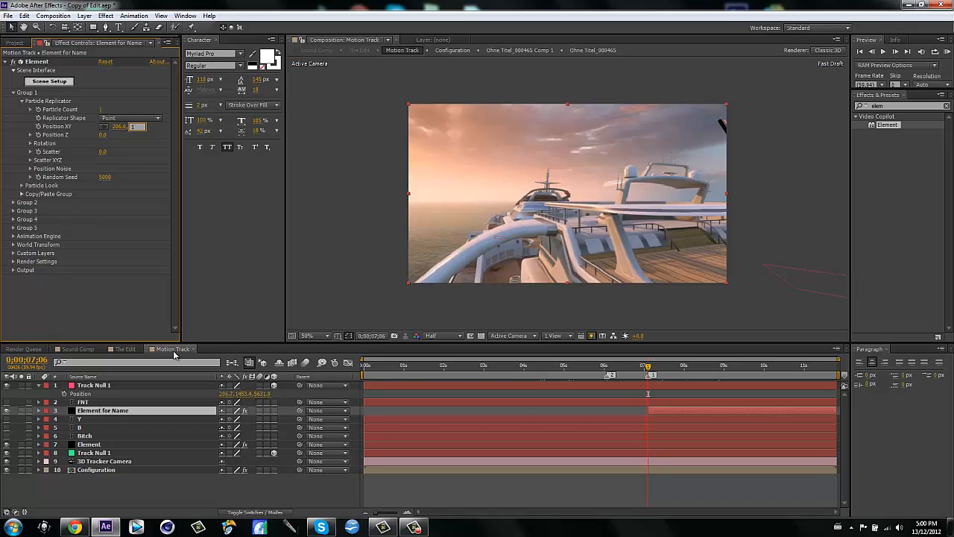
text(1453)
key(Return)
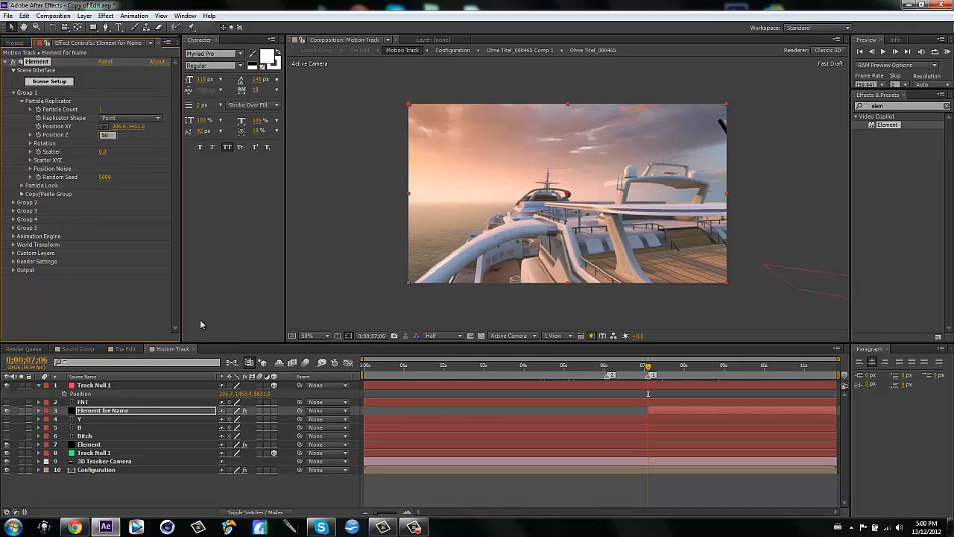
key(Return)
drag(653, 367, 698, 370)
click(651, 377)
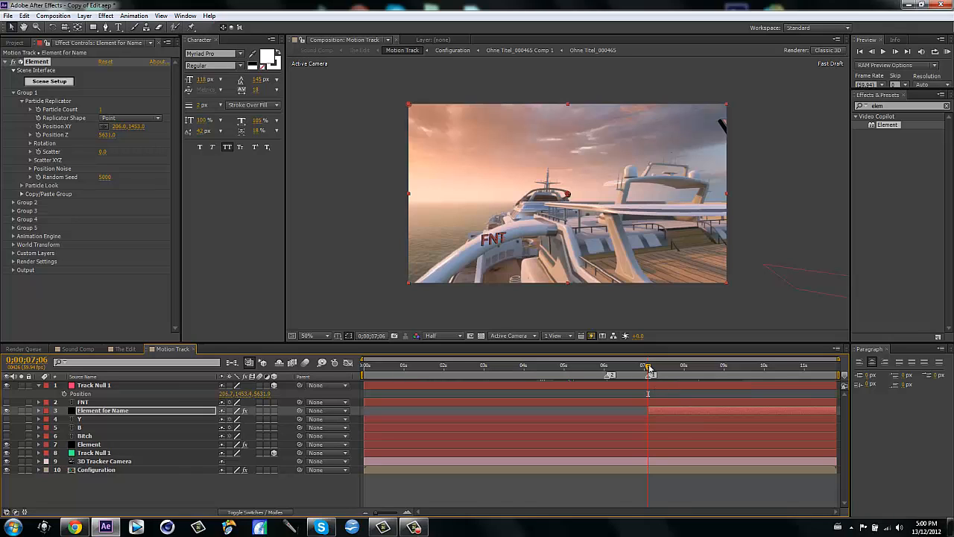
Step: Inspect the FNT text up close at 0;00;07;49 and set the preview resolution to Full
drag(649, 371, 679, 378)
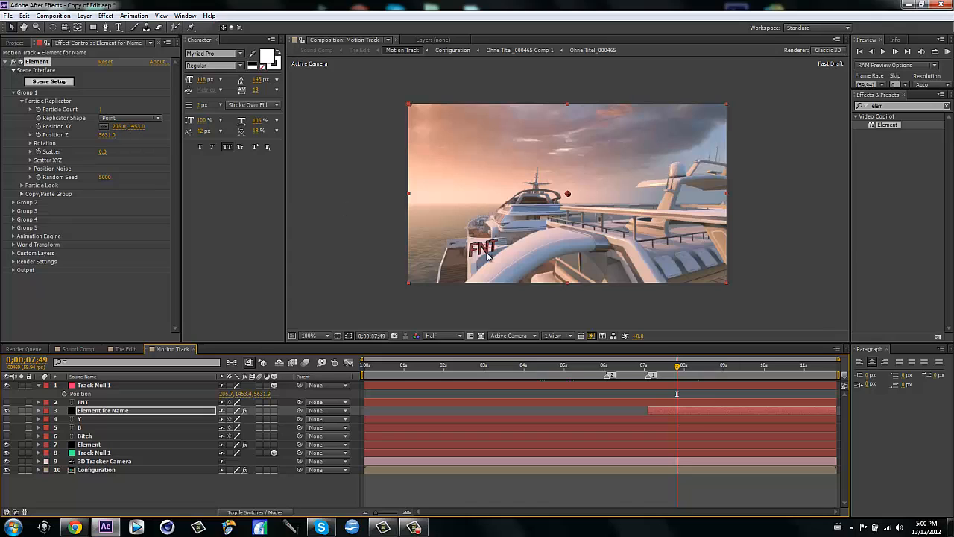
scroll(489, 256, up, 1)
key(space)
drag(494, 255, 587, 193)
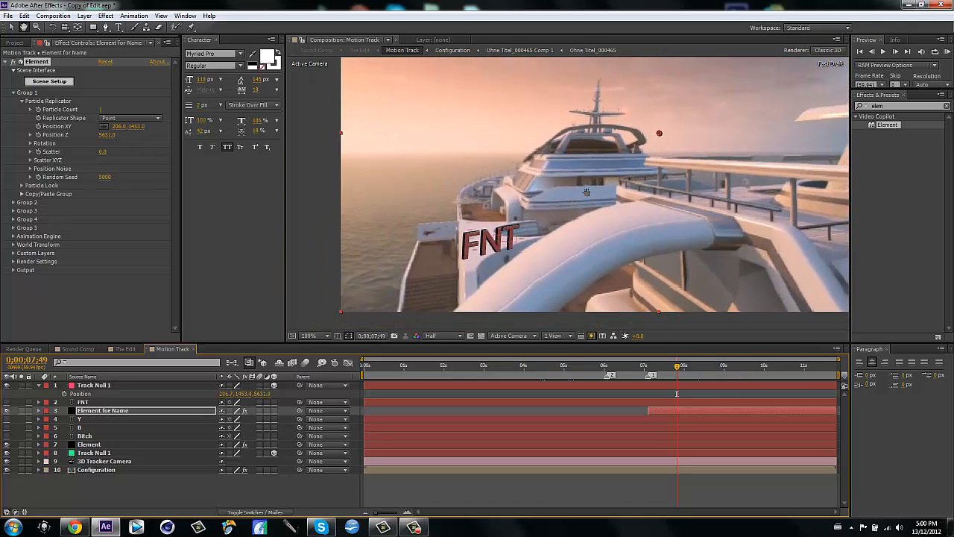
click(436, 335)
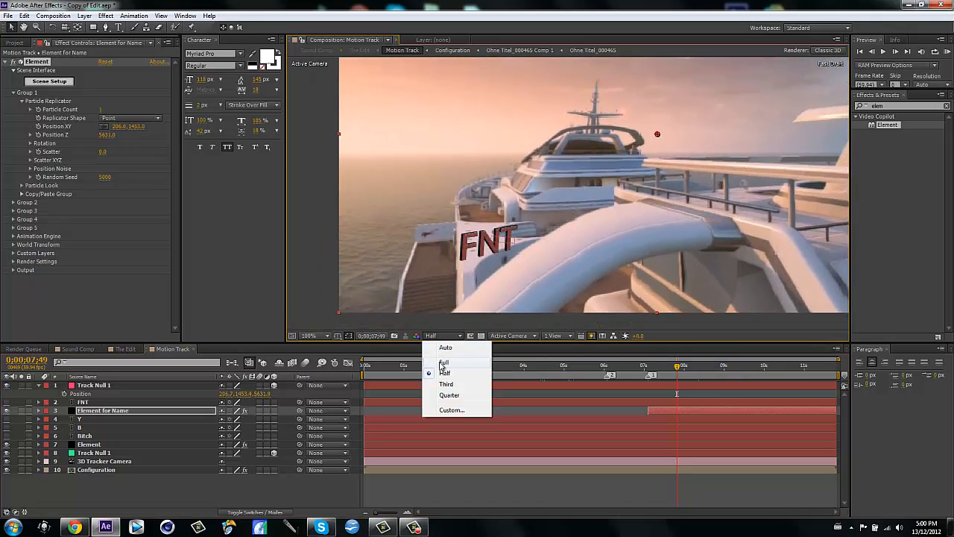
click(444, 363)
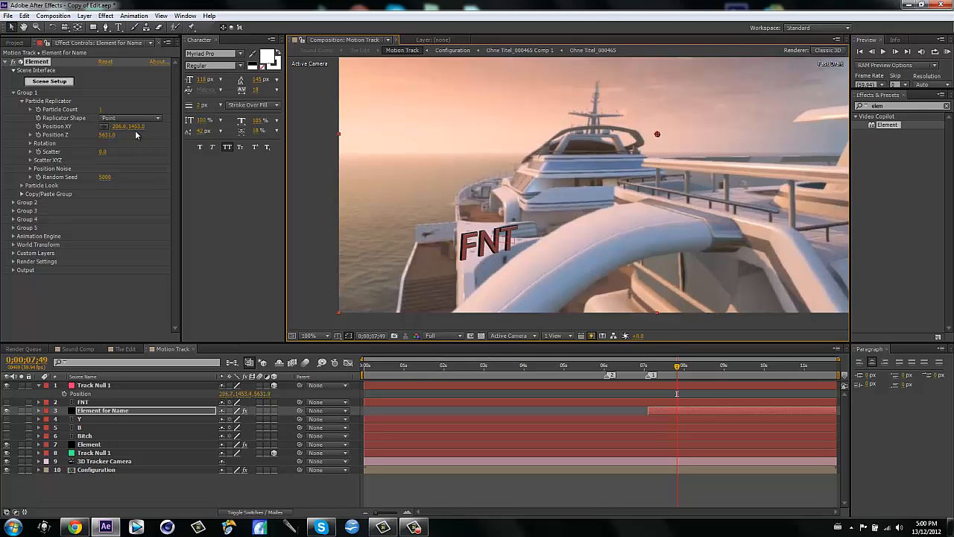
Step: Set Group 1's replicator position to X 374 and Z 5921 and check the placement at 0;00;08;16
drag(120, 126, 143, 124)
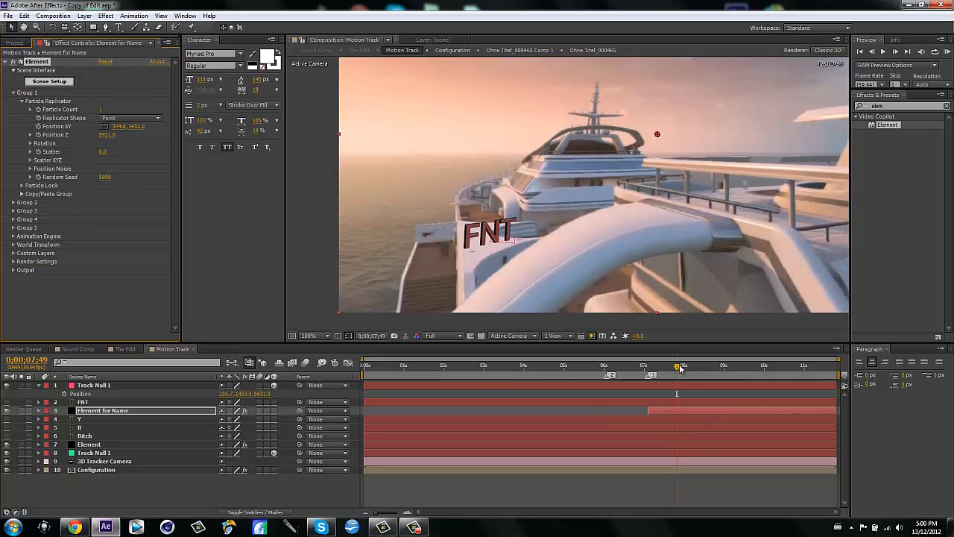
drag(678, 366, 696, 365)
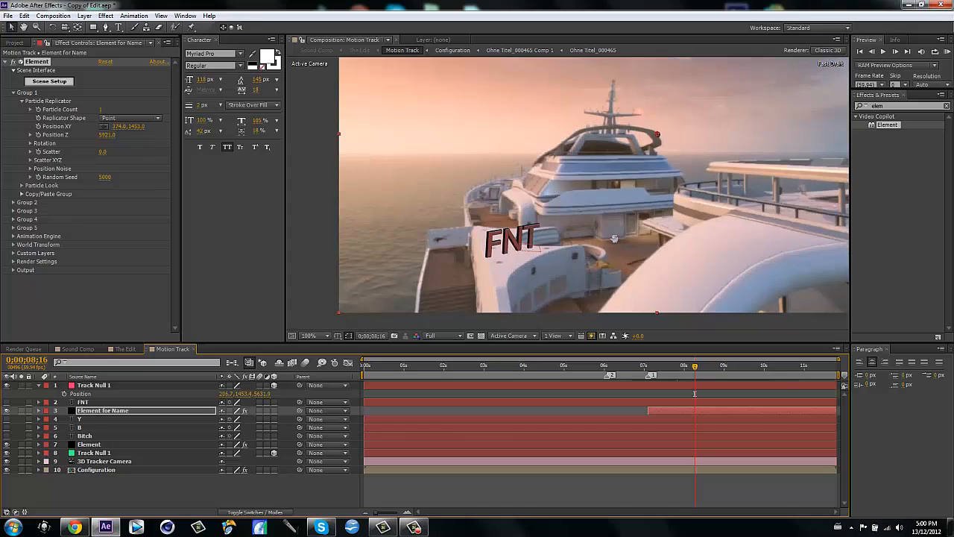
Step: Place composition marker 2 at 0;00;08;49
key(space)
scroll(615, 238, down, 1)
drag(613, 246, 545, 289)
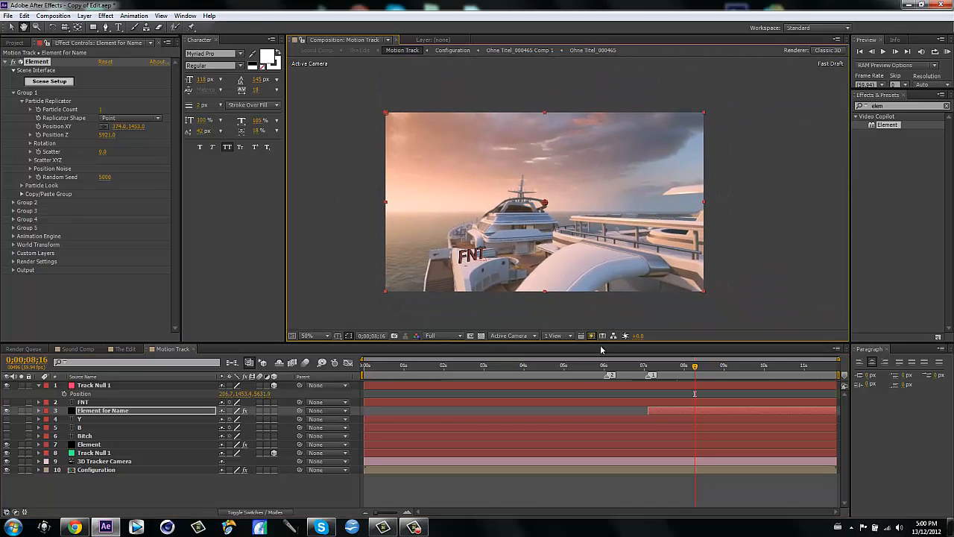
drag(704, 368, 717, 366)
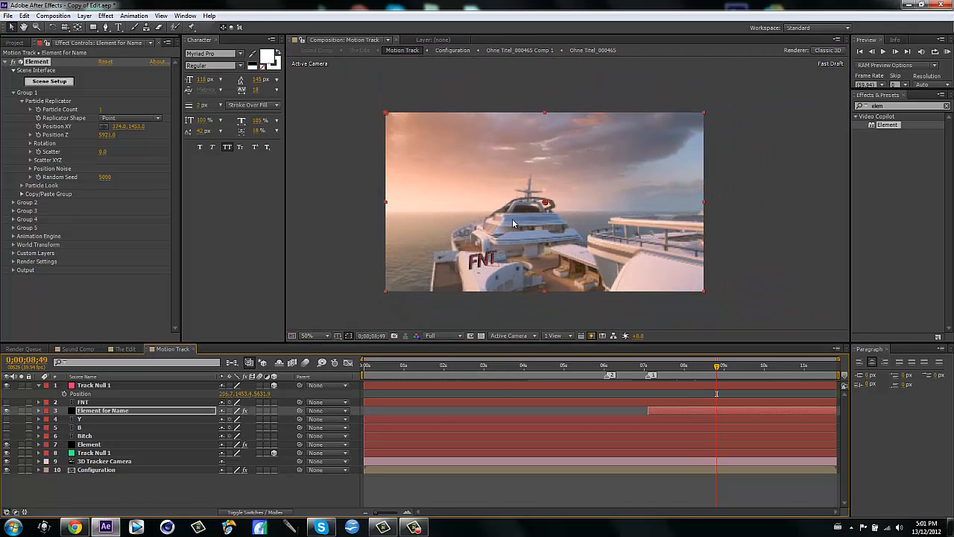
key(shift+2)
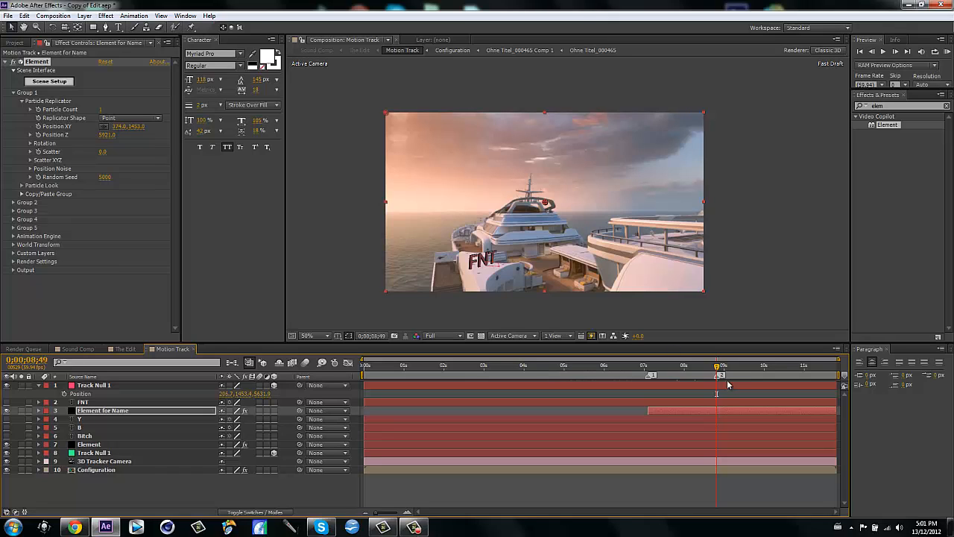
Step: Start keyframing Group 1's replicator Position XY and Position Z at 0;00;07;06, the start of the Element for Name layer
drag(718, 367, 657, 383)
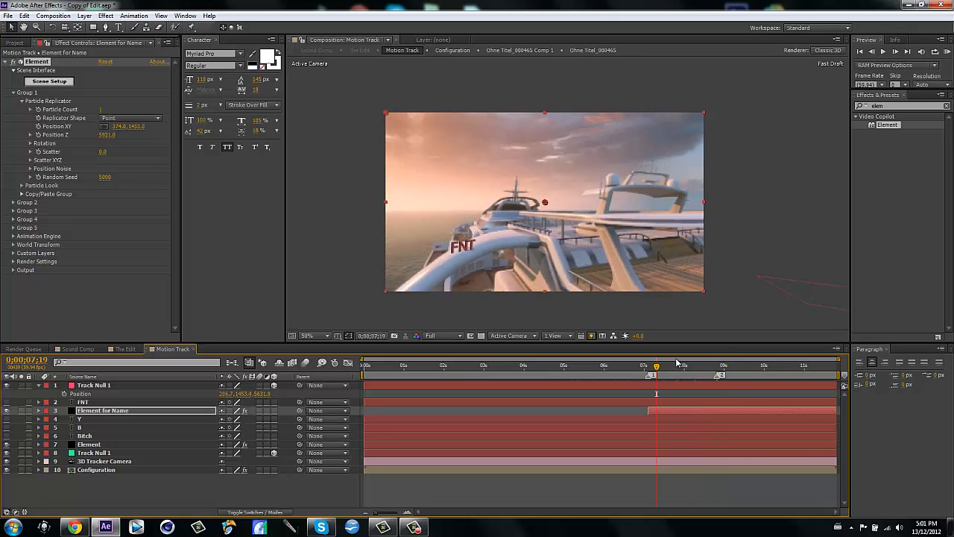
key(i)
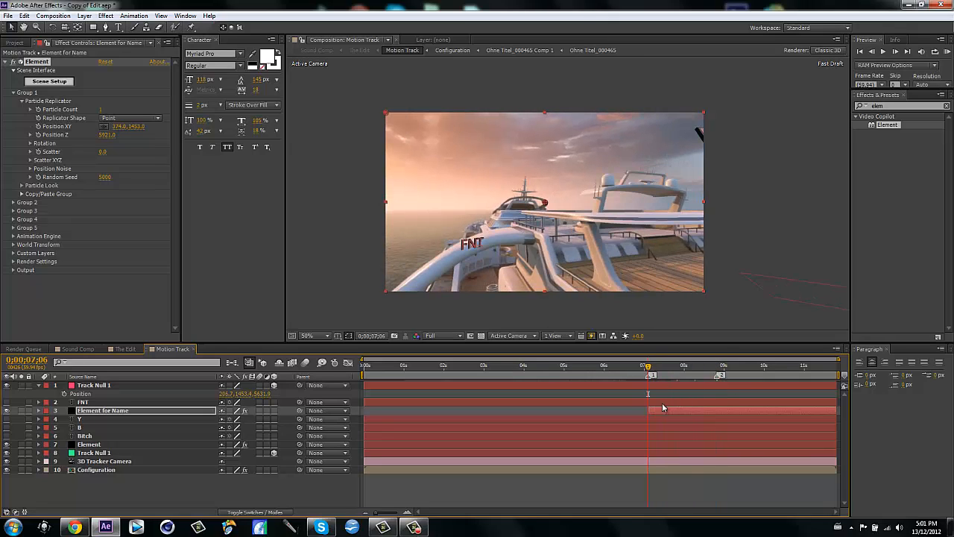
click(38, 127)
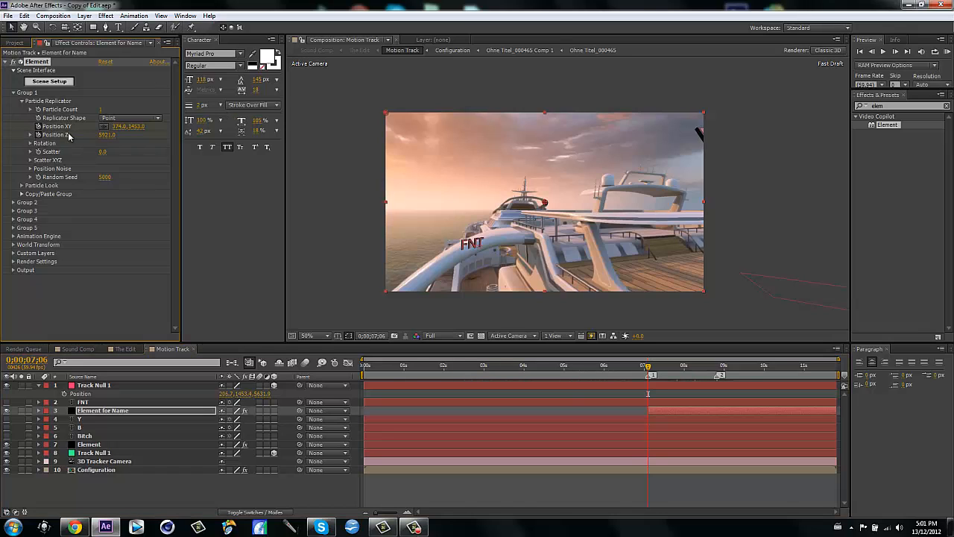
Step: Test and undo Y and Z rotations of Group 1's replicator, and start keyframing its Z rotation
click(30, 144)
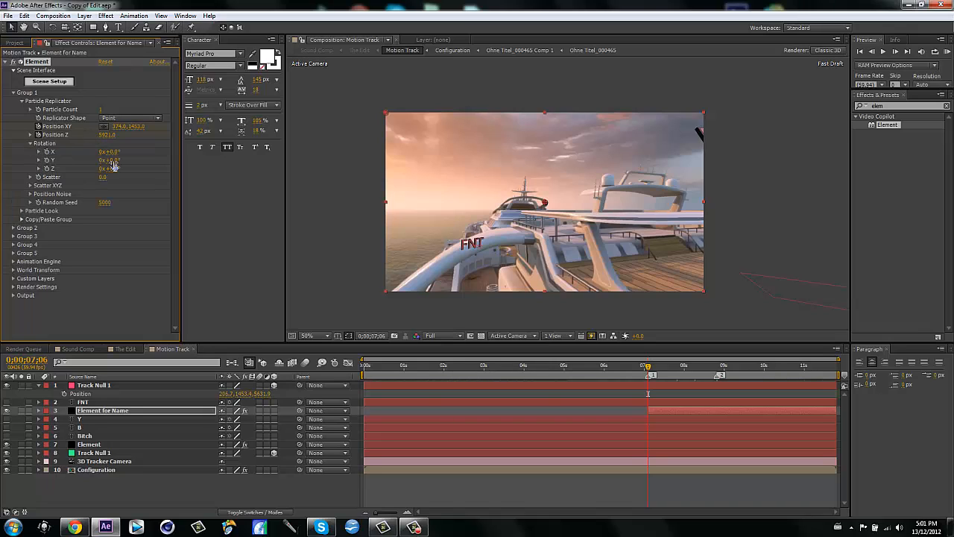
drag(110, 160, 206, 159)
key(ctrl+z)
drag(114, 168, 211, 159)
key(ctrl+z)
Step: Enable Multi-Object in Group 1's Particle Look and start keyframing its Rotation Random and Scatter Z at 0;00;07;06
click(22, 211)
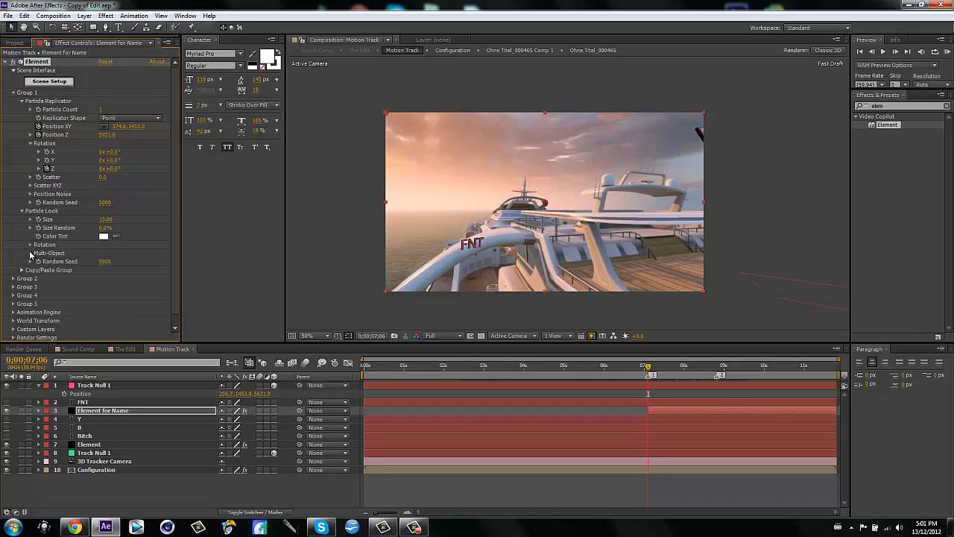
click(30, 253)
click(103, 262)
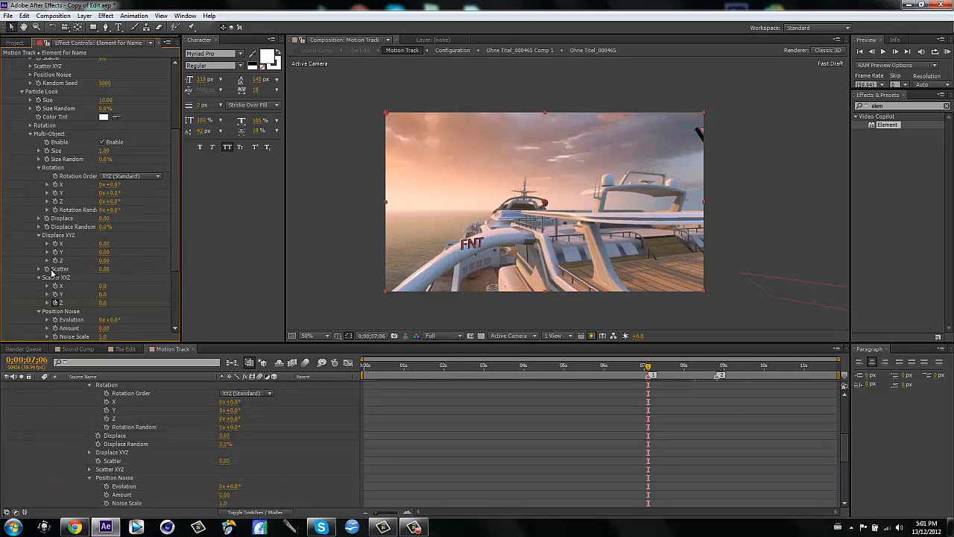
click(54, 210)
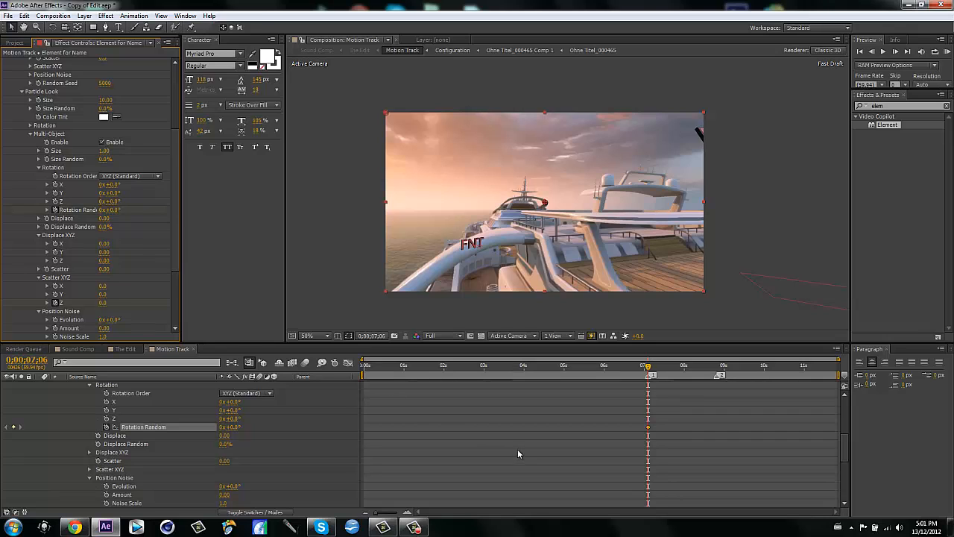
Step: Reveal only the keyframed properties of the Element for Name layer and collapse Group 1's Particle Look settings
key(u)
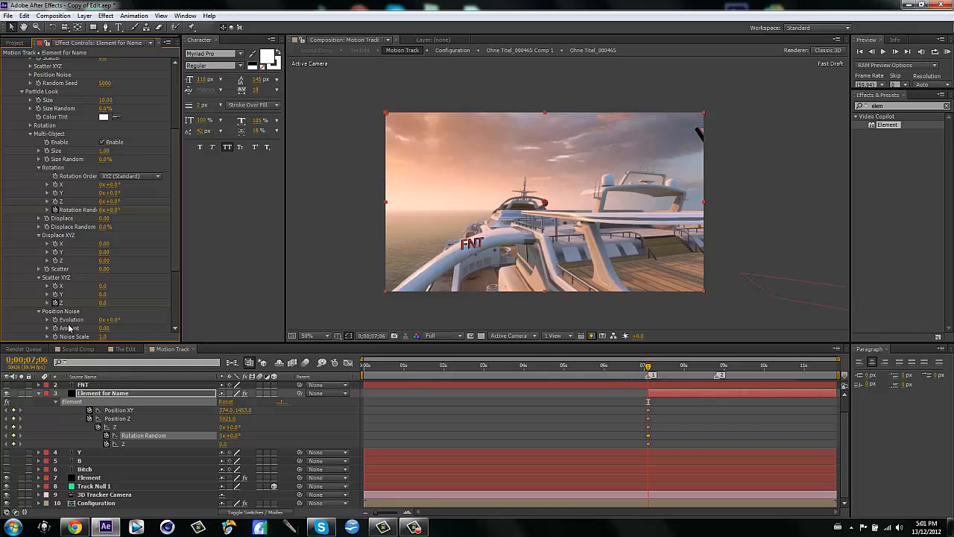
scroll(58, 142, up, 3)
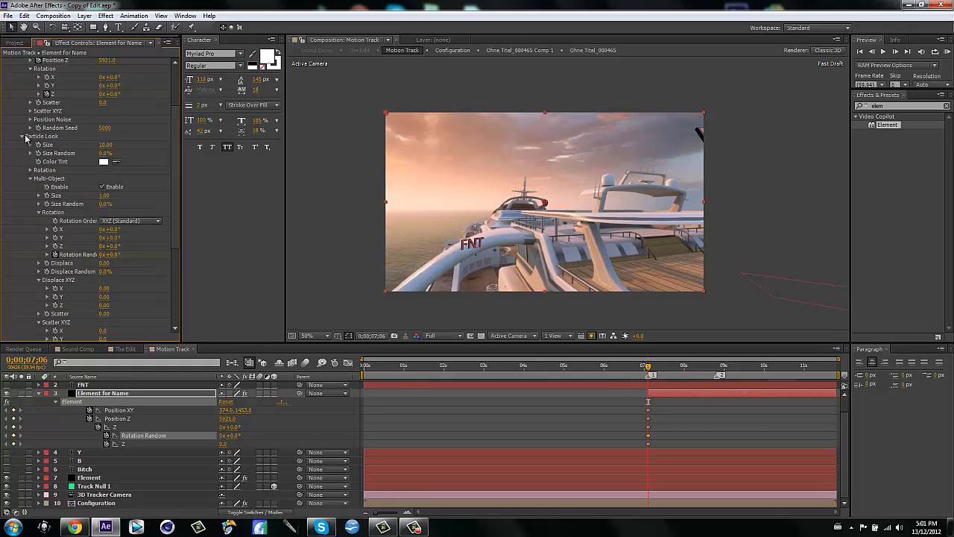
click(23, 137)
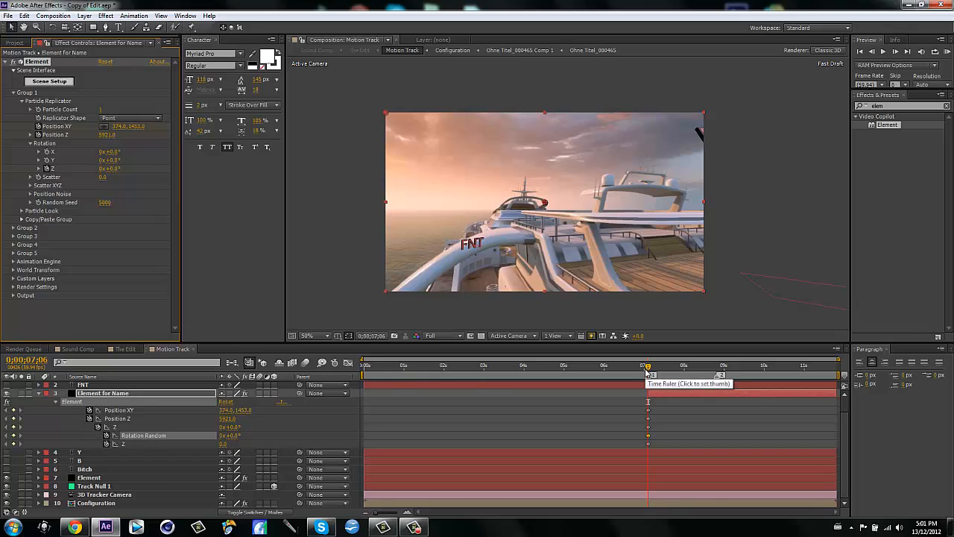
Step: Keyframe Group 1's Position XY at marker 2 by moving the text to about 701, 509
key(2)
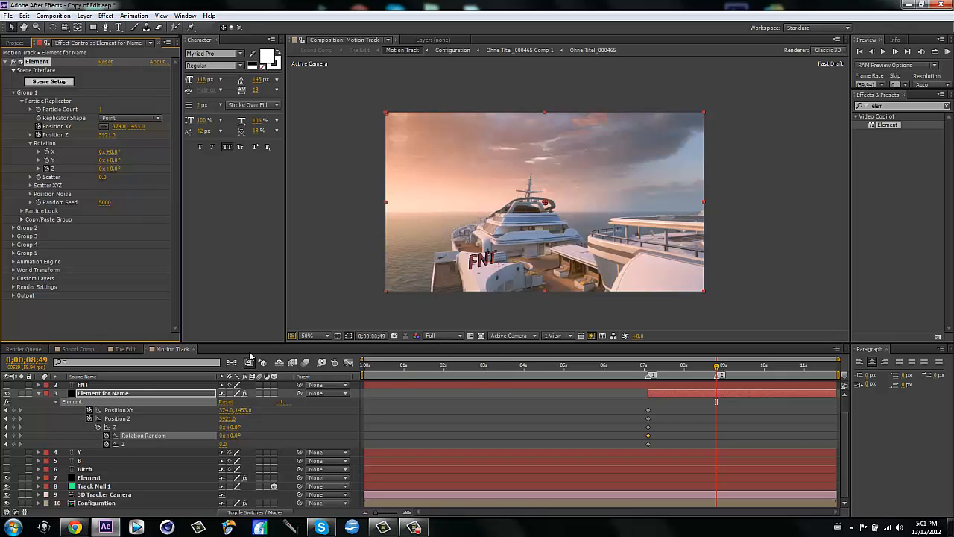
drag(228, 410, 617, 335)
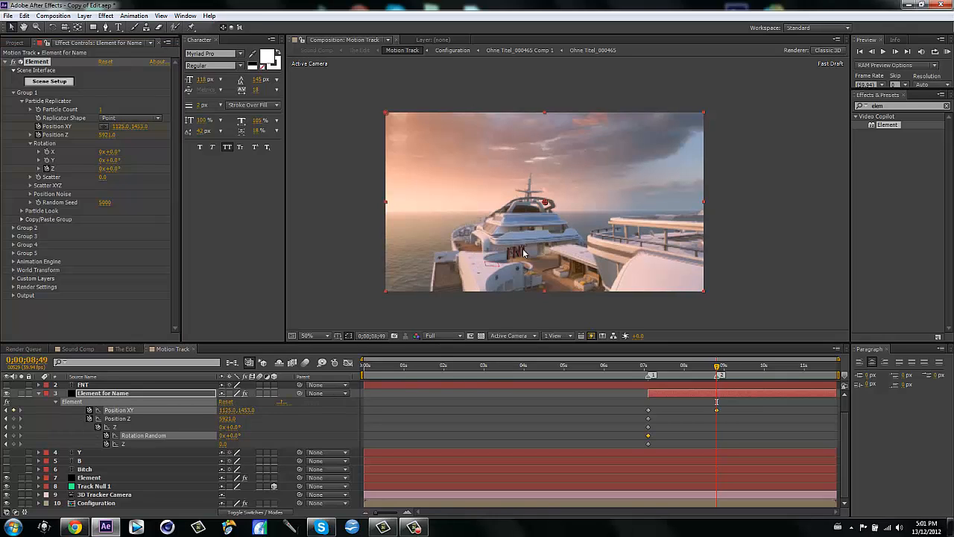
scroll(521, 248, down, 3)
scroll(589, 270, up, 1)
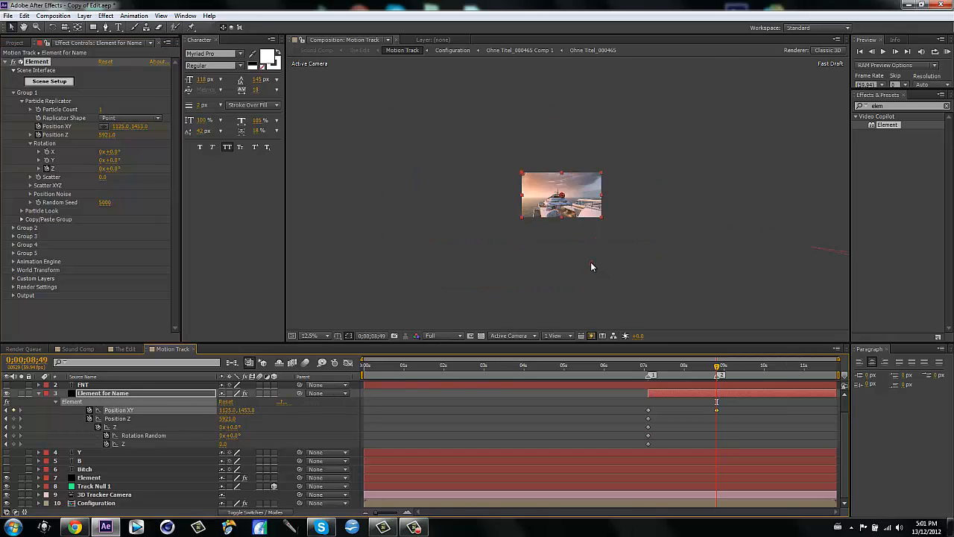
drag(592, 263, 577, 211)
scroll(561, 231, up, 2)
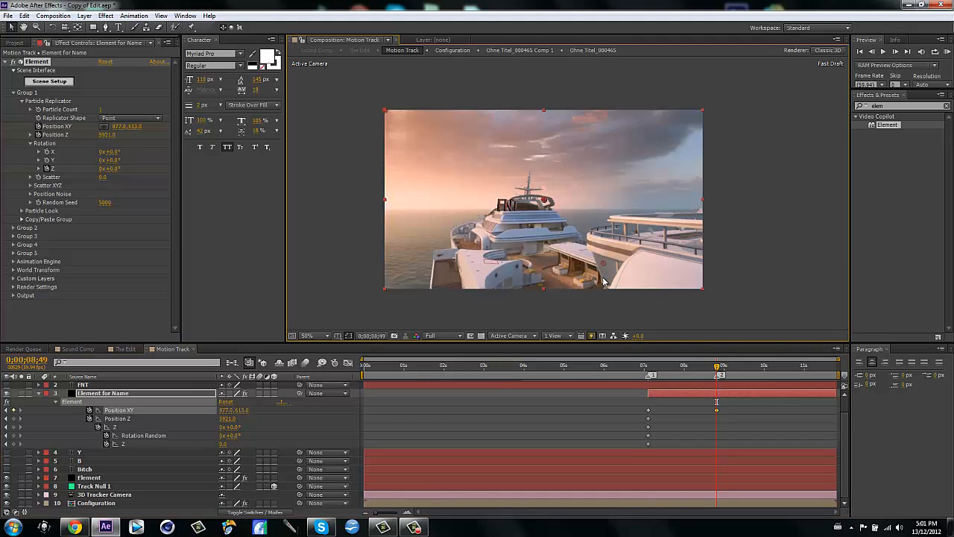
drag(604, 264, 559, 236)
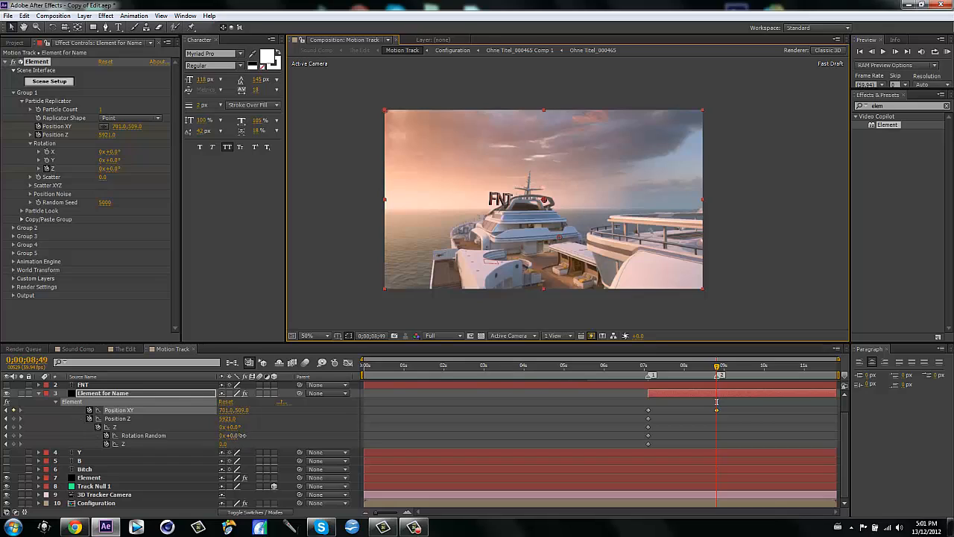
Step: Try a Multi-Object Rotation Random of 287° at marker 2 and undo it
drag(241, 435, 397, 414)
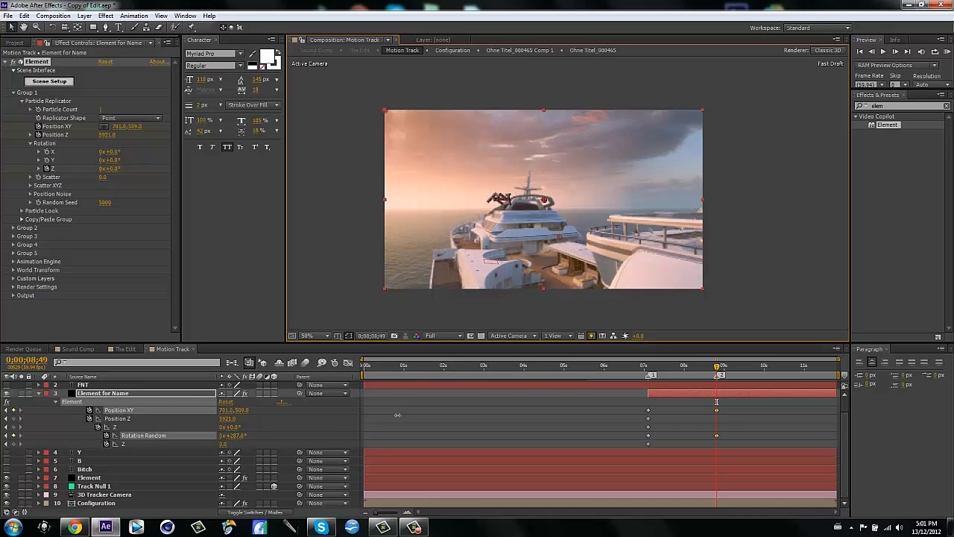
key(ctrl+z)
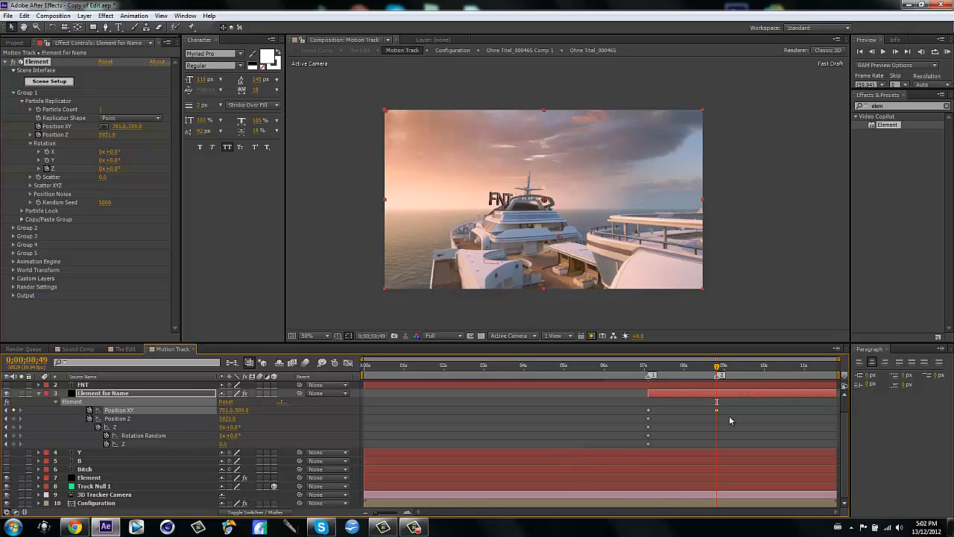
Step: Start keyframing Group 1's replicator X and Y rotation at 0;00;07;06 and reveal all keyframed properties
key(j)
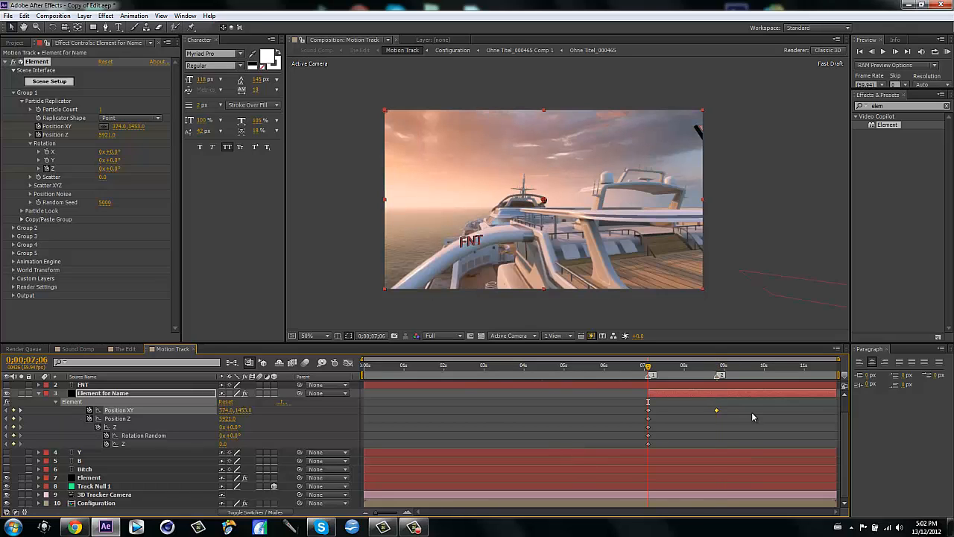
click(47, 160)
click(47, 150)
click(47, 152)
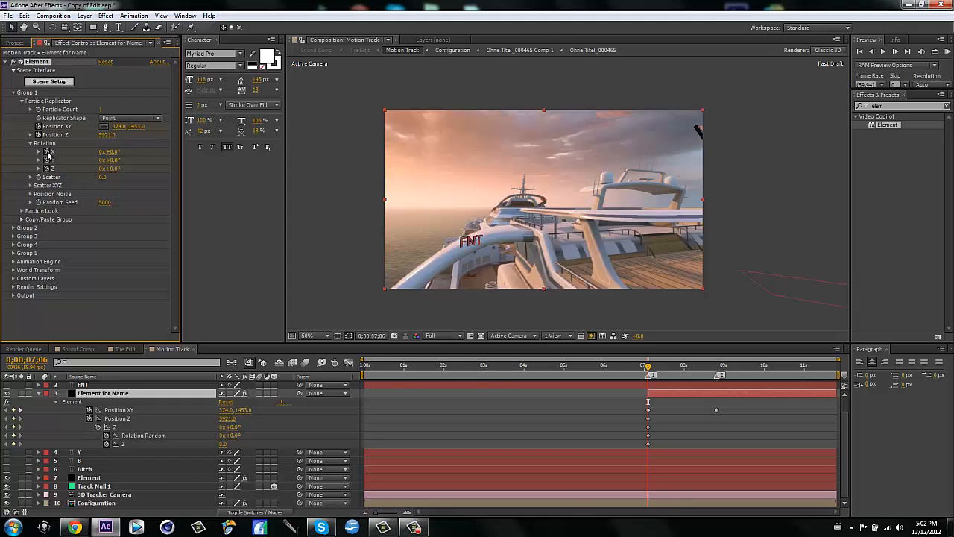
key(u)
key(u)
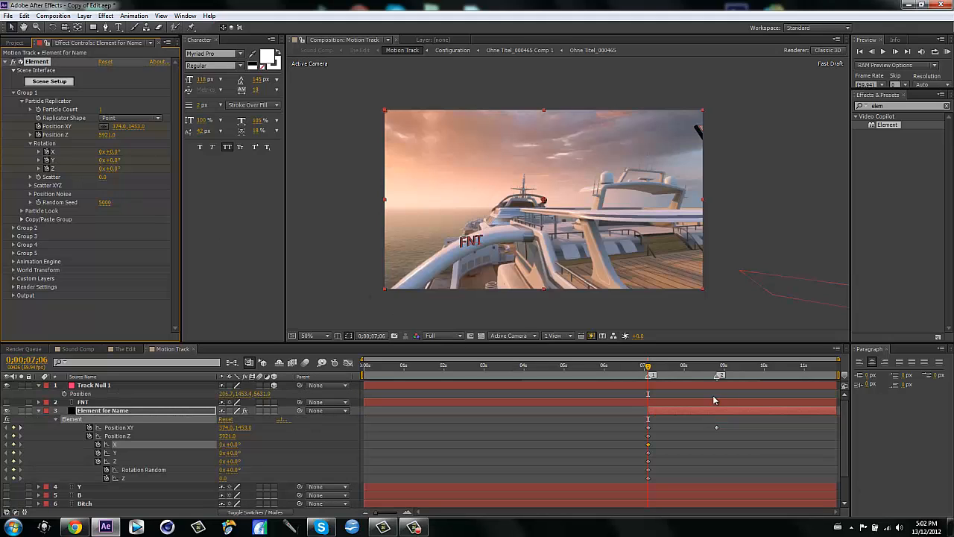
Step: Set Group 1's replicator Y rotation to 62° at 0;00;08;49
key(k)
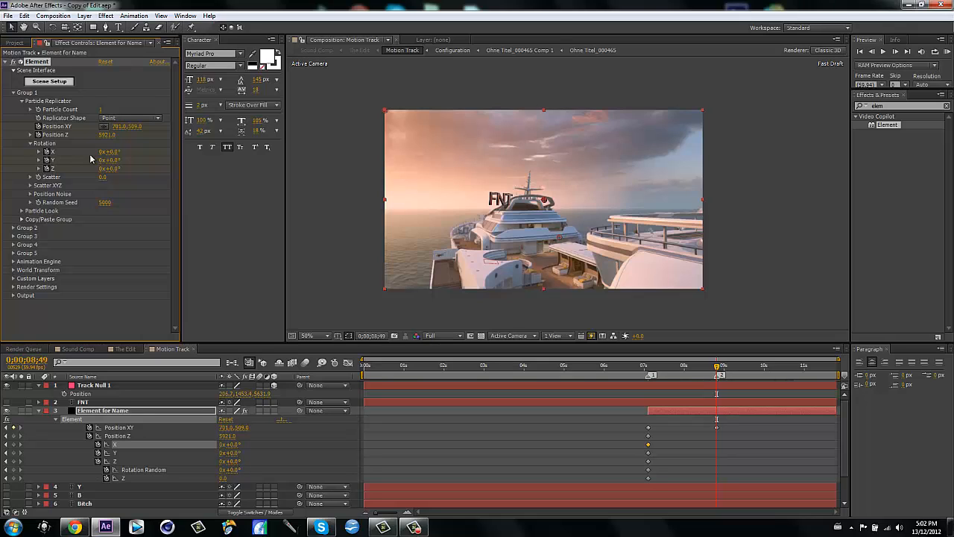
drag(113, 160, 148, 164)
Step: Move the FNT text closer to the camera at 0;00;08;49, with Position XY about -938, 537 and Position Z 3591
drag(118, 127, 512, 162)
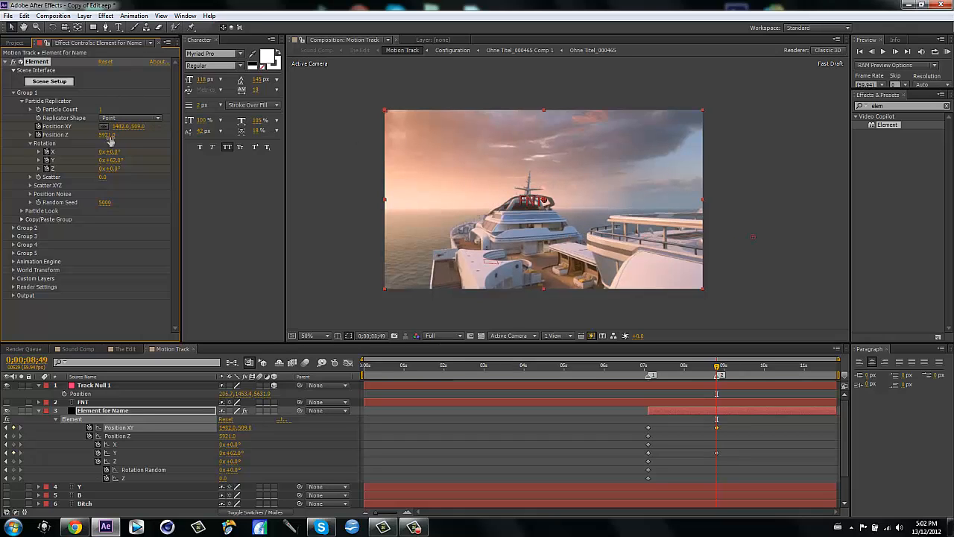
drag(106, 135, 1, 176)
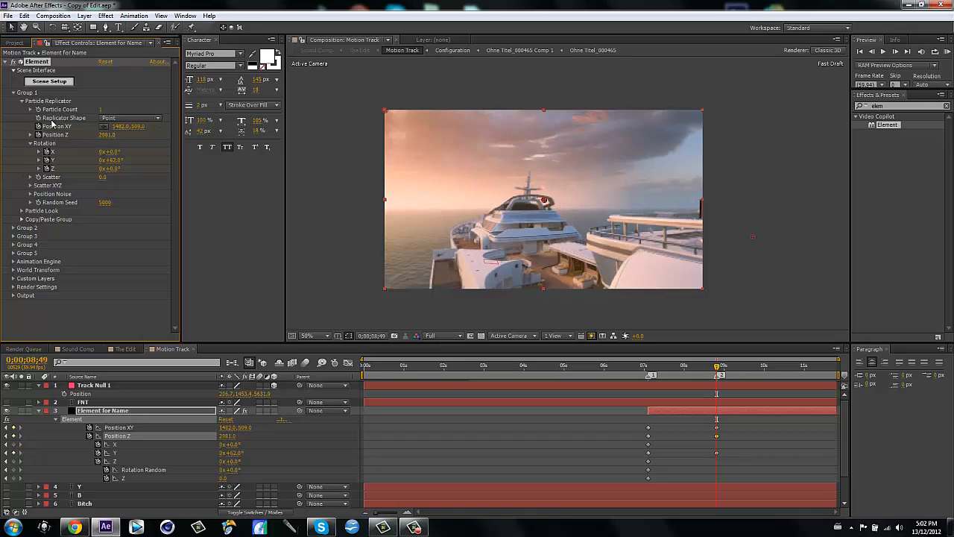
drag(123, 128, 1, 146)
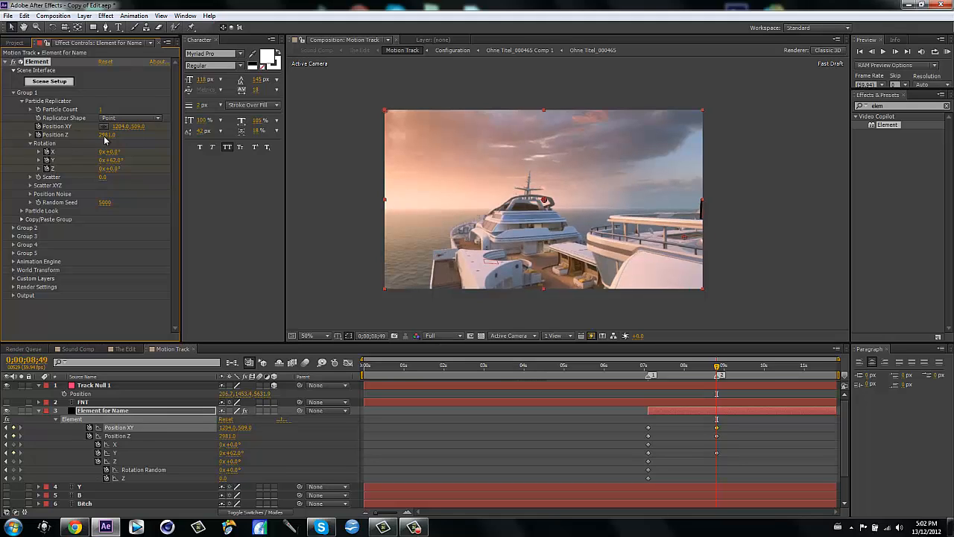
drag(106, 134, 1, 126)
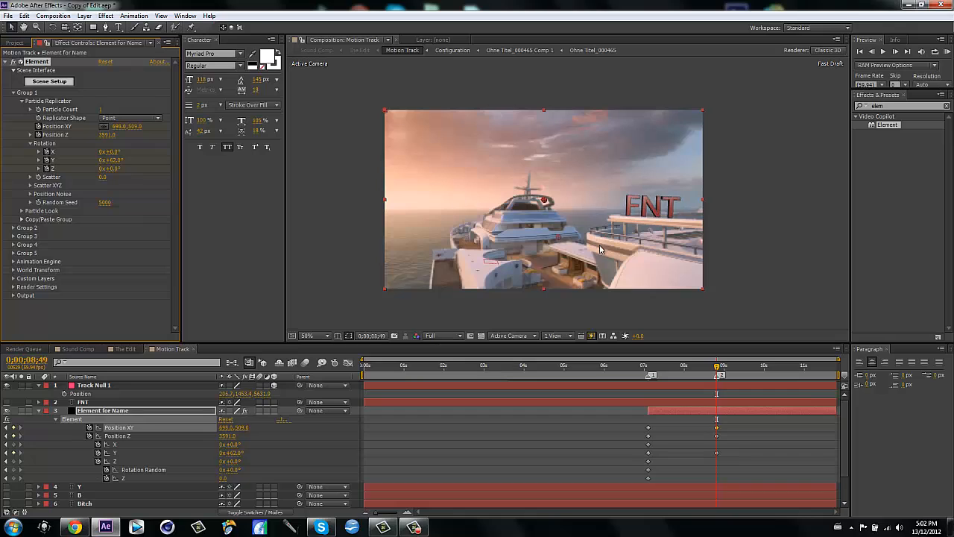
drag(558, 236, 150, 242)
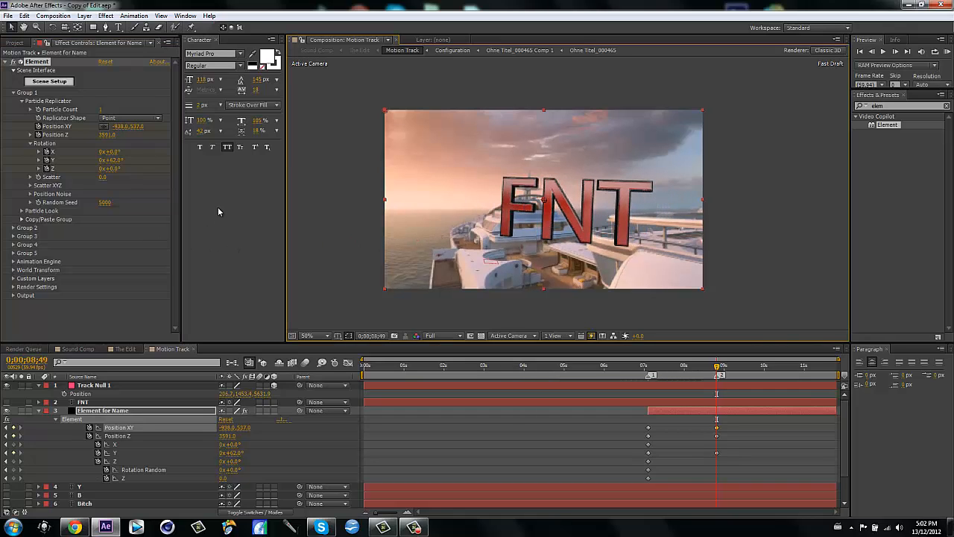
Step: Reposition the FNT text at 0;00;08;49 to Position XY -146, 537 and Position Z 4401, with Y rotation 34° and Z rotation -2°
drag(113, 160, 574, 177)
mouse_move(117, 161)
mouse_down()
mouse_move(109, 168)
mouse_move(107, 152)
mouse_move(125, 151)
mouse_up()
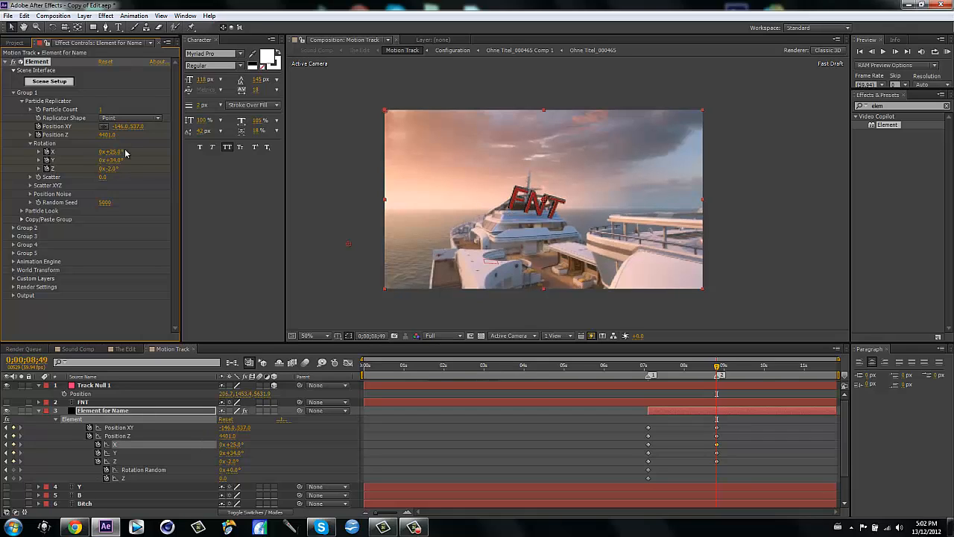
key(ctrl+z)
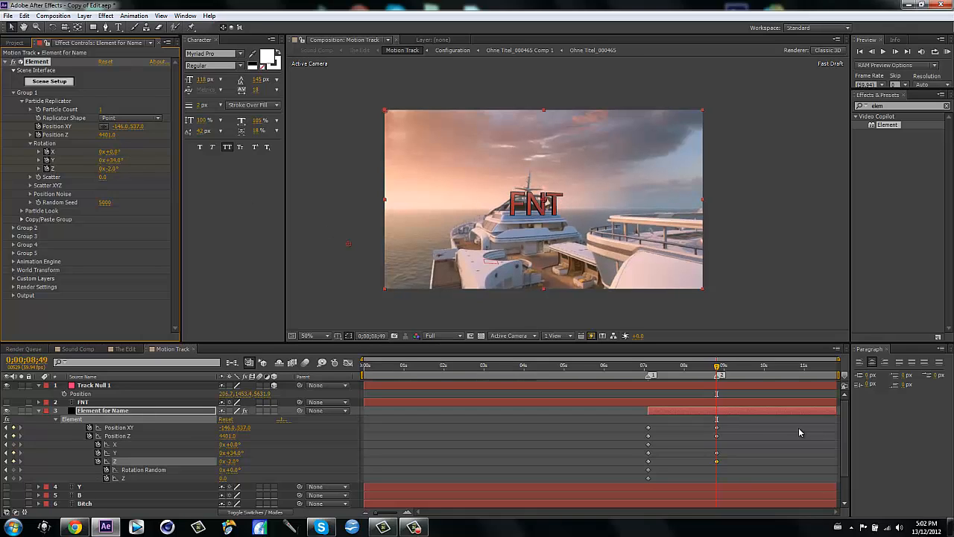
Step: Add keyframes at 0;00;08;49 for X rotation, Rotation Random and the multi-object Z property at their current values
click(13, 445)
click(13, 471)
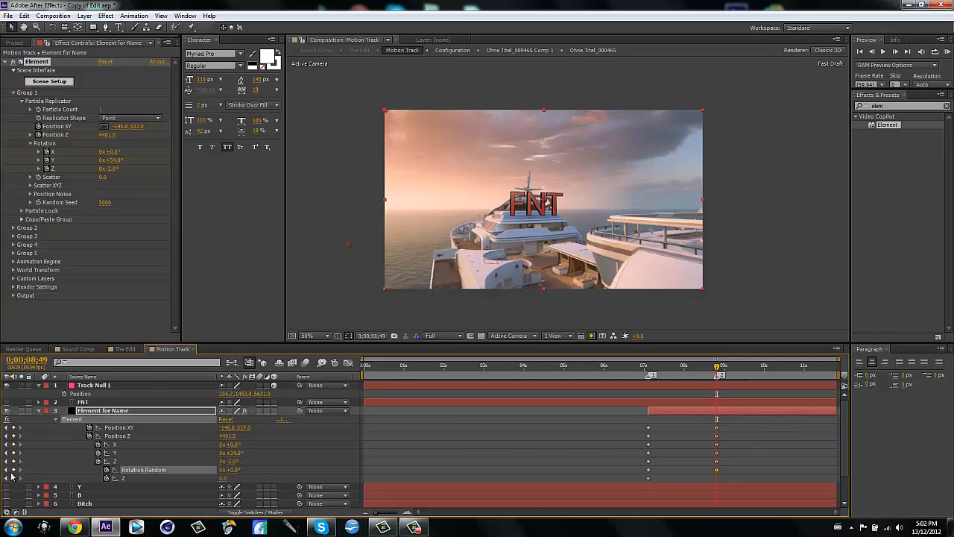
click(13, 479)
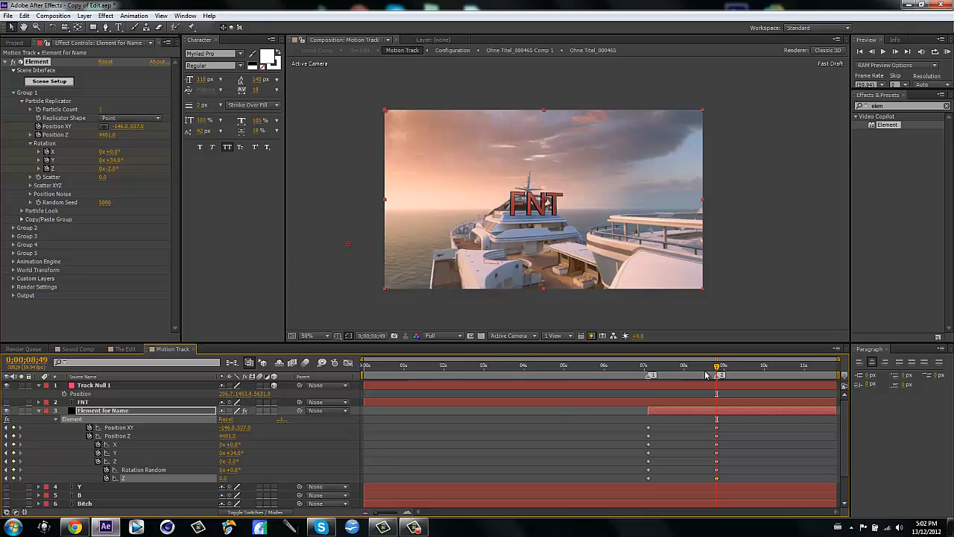
Step: Keyframe Group 1's replicator Z rotation at 0;00;07;59, midway between the markers, with a value of 1x+3°
drag(717, 369, 682, 376)
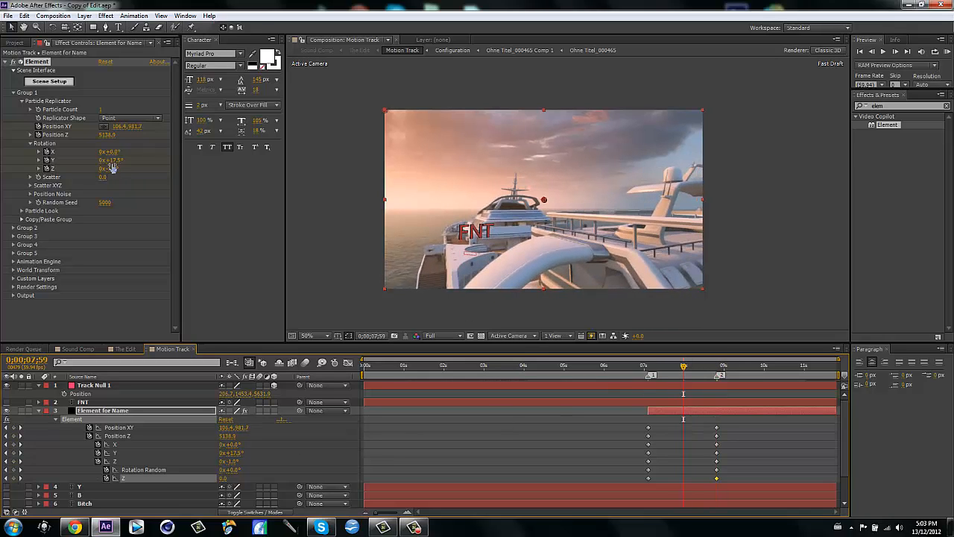
drag(120, 159, 159, 157)
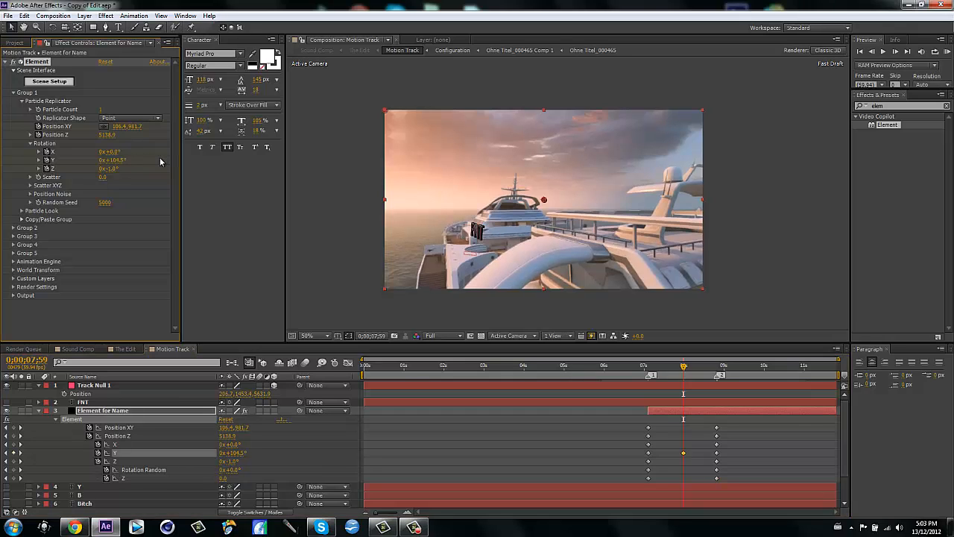
key(ctrl+z)
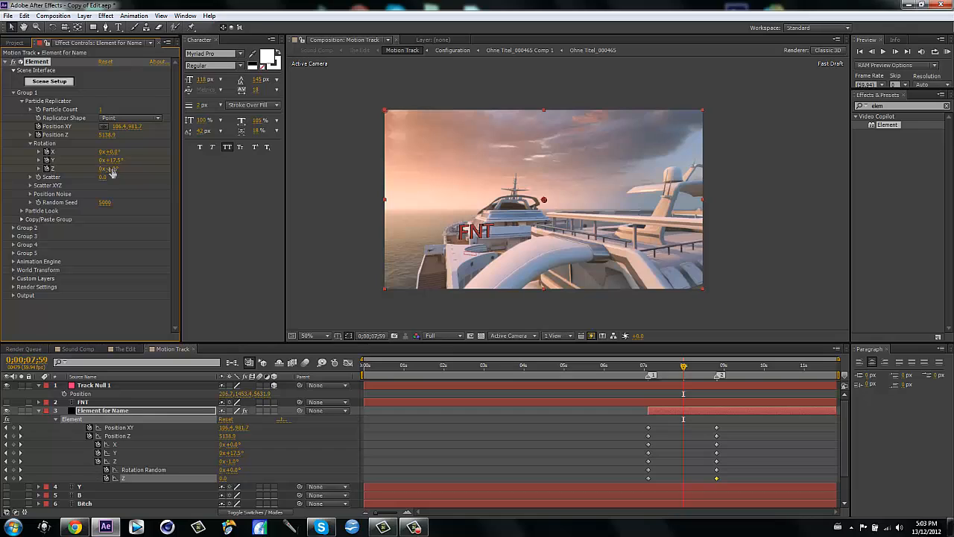
drag(111, 170, 166, 164)
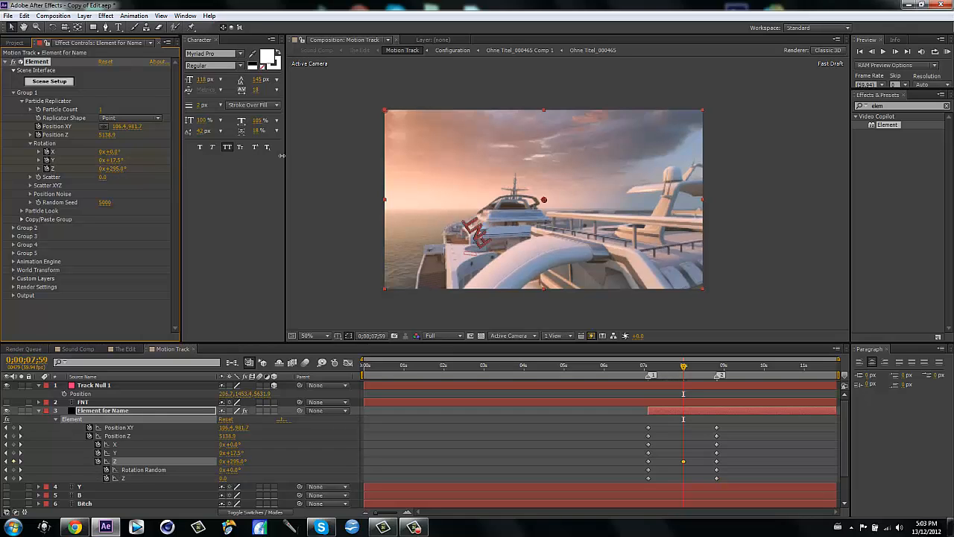
drag(282, 155, 246, 151)
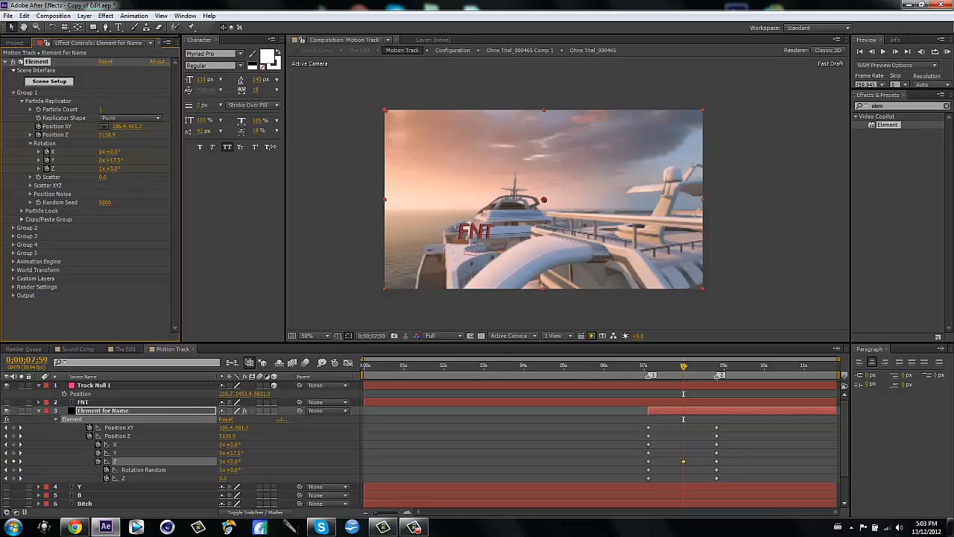
drag(684, 368, 686, 405)
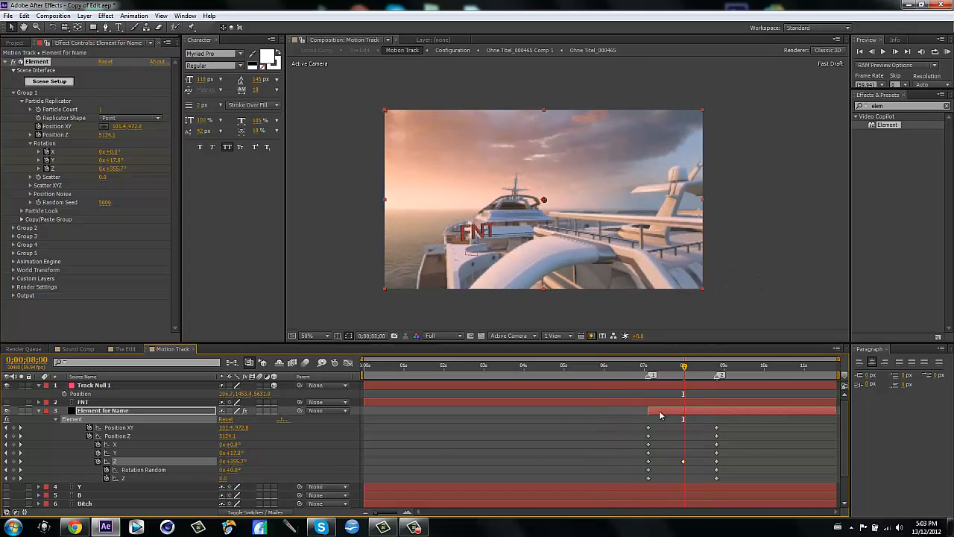
Step: At 0;00;07;59, keyframe a Rotation Random of 271° and a multi-object Z value of 10.9
click(6, 462)
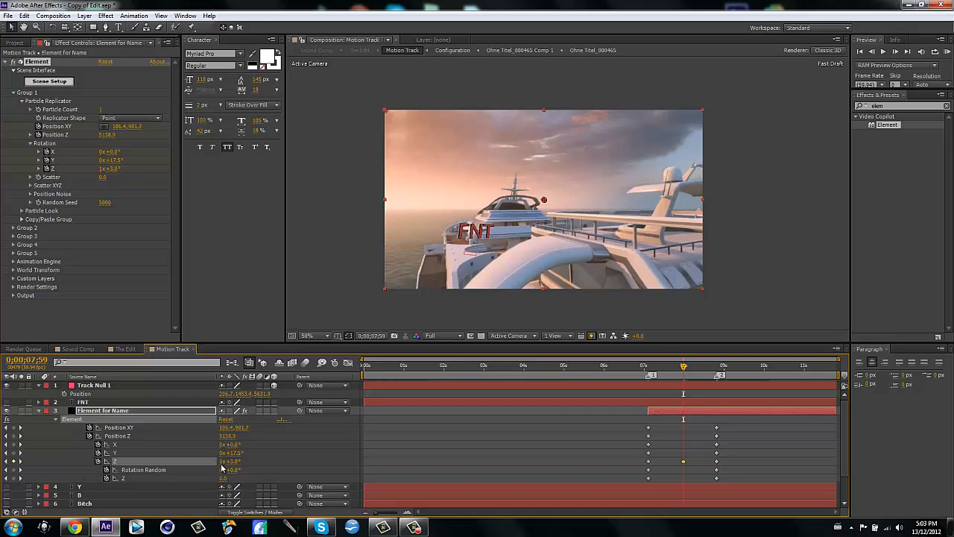
drag(234, 472, 258, 469)
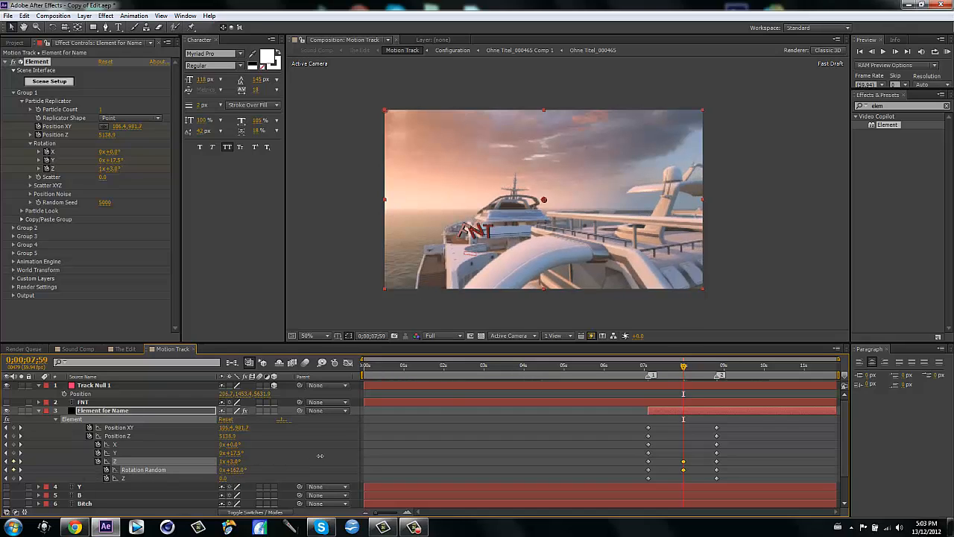
drag(364, 445, 595, 183)
key(space)
scroll(478, 266, up, 1)
drag(236, 474, 682, 400)
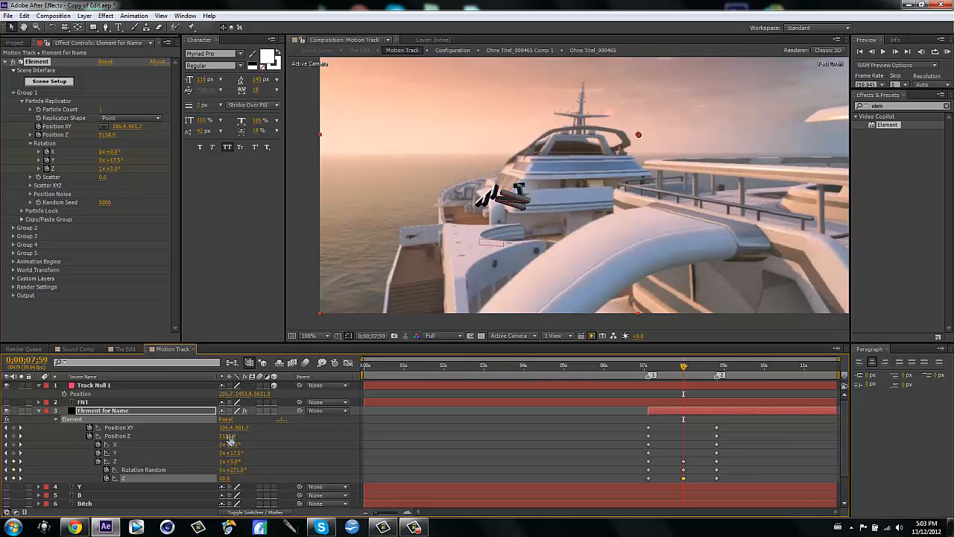
Step: Apply Easy Ease to all of the Element layer's position, rotation and Rotation Random keyframes
drag(682, 370, 627, 372)
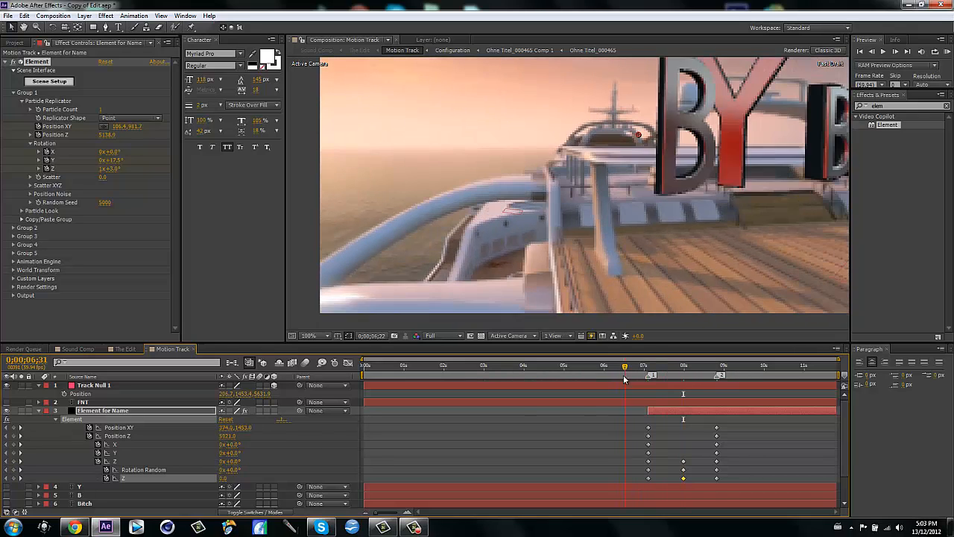
scroll(699, 240, down, 2)
drag(596, 209, 571, 218)
scroll(574, 233, up, 1)
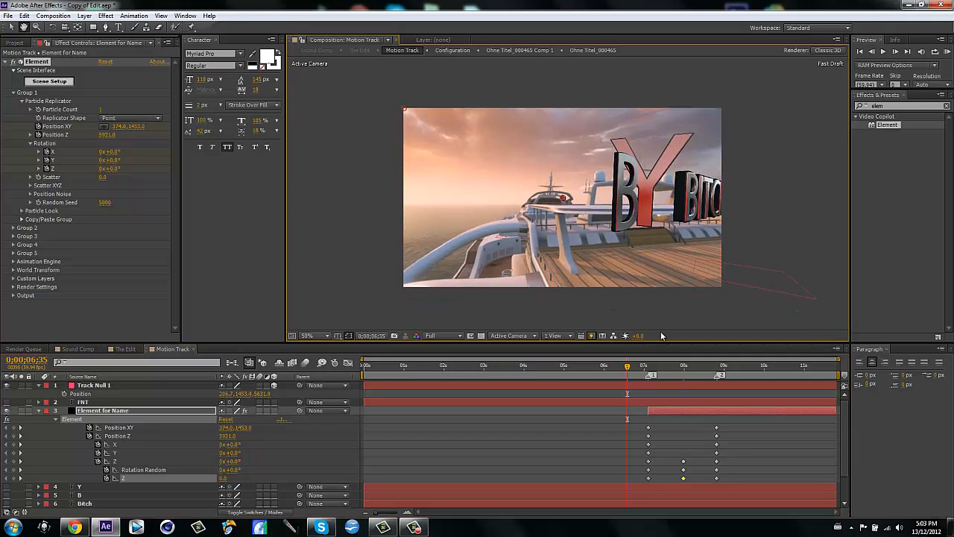
drag(629, 368, 704, 365)
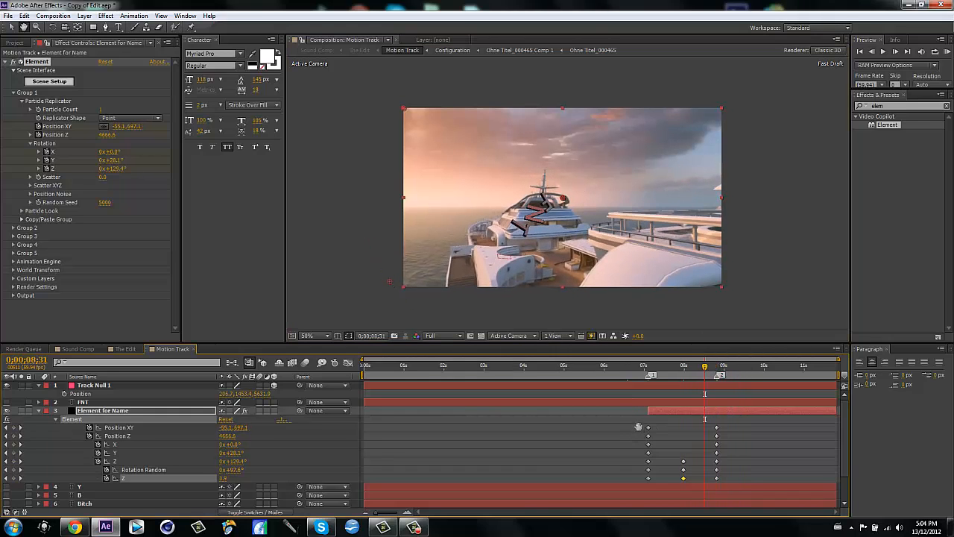
drag(637, 424, 723, 483)
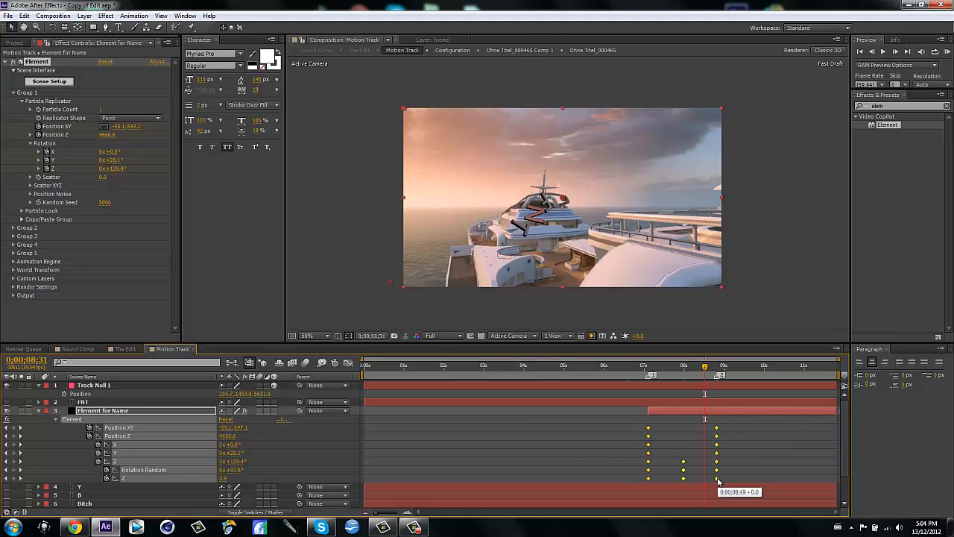
right_click(718, 481)
mouse_move(758, 470)
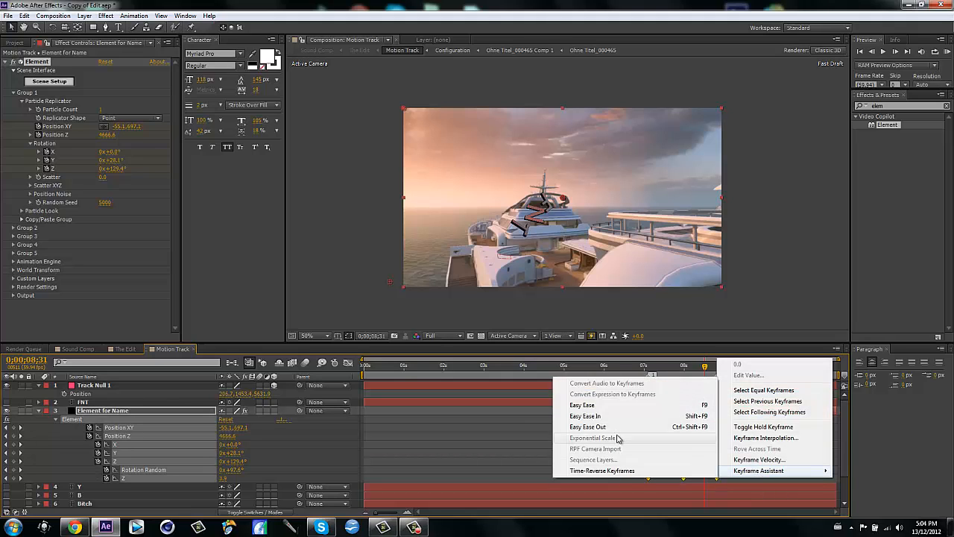
click(610, 409)
click(605, 439)
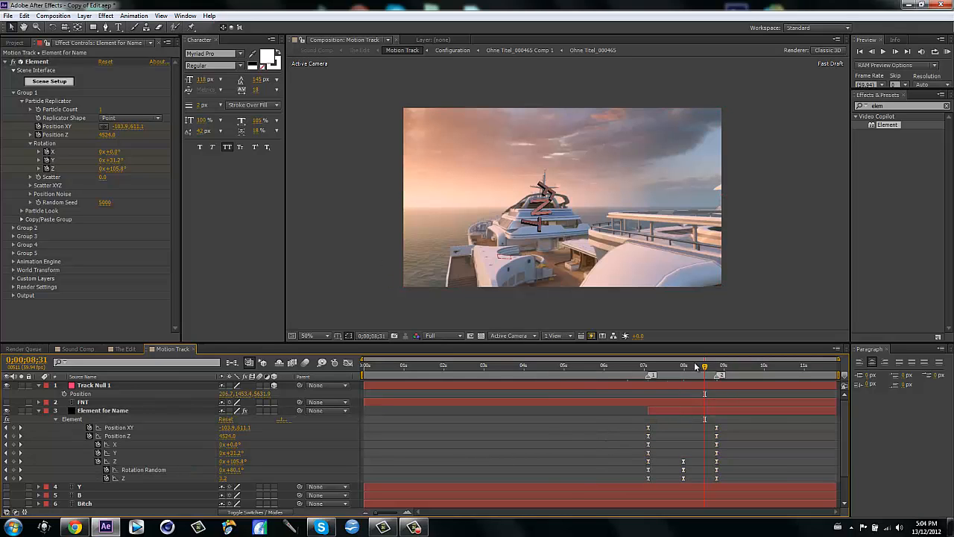
Step: Keyframe all animated Element properties at 0;00;08;44 and move the final keyframe column to just before the 10-second mark
drag(703, 369, 730, 365)
drag(712, 422, 722, 479)
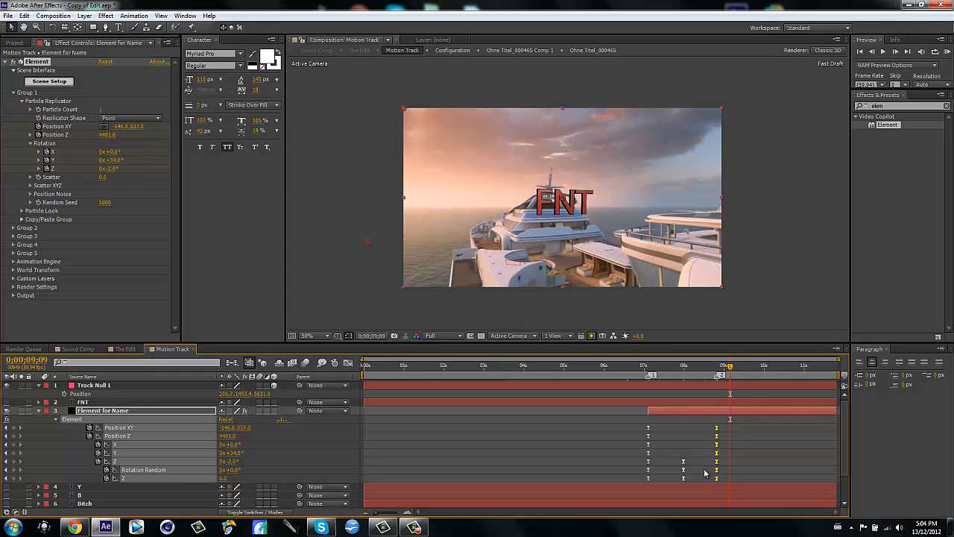
click(704, 469)
drag(730, 369, 709, 378)
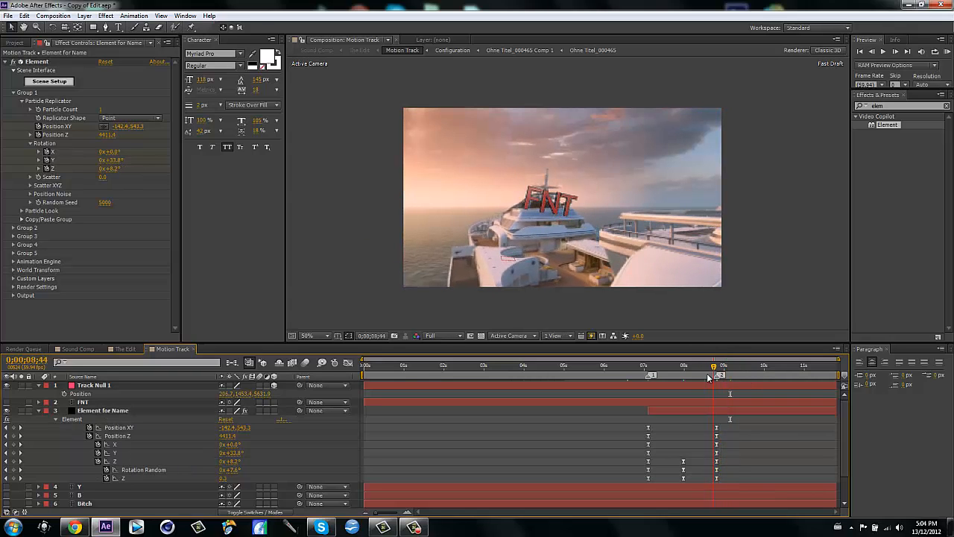
drag(13, 428, 14, 478)
drag(717, 424, 762, 466)
click(741, 456)
drag(713, 367, 792, 366)
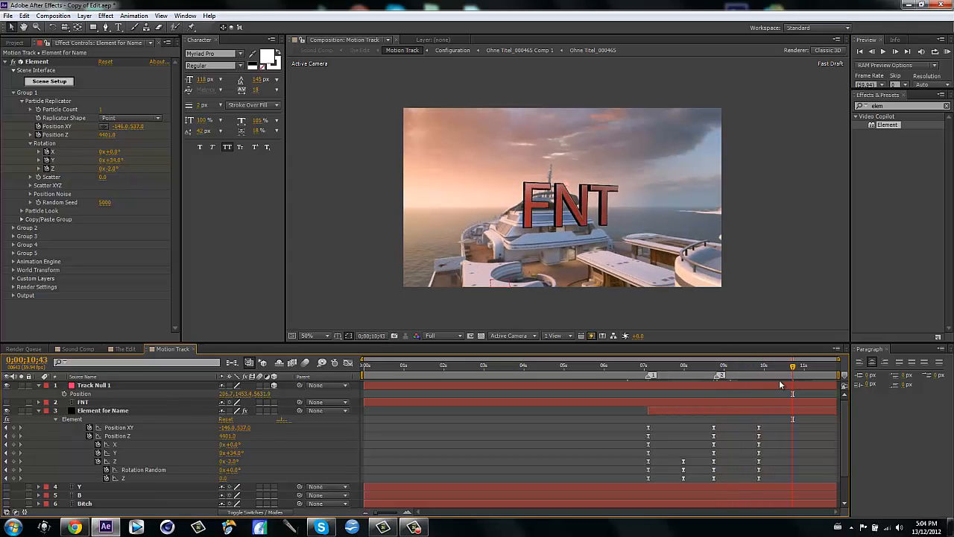
Step: With the playhead at 0;00;06;56, create an adjustment layer above all layers and name it Twitch
click(648, 366)
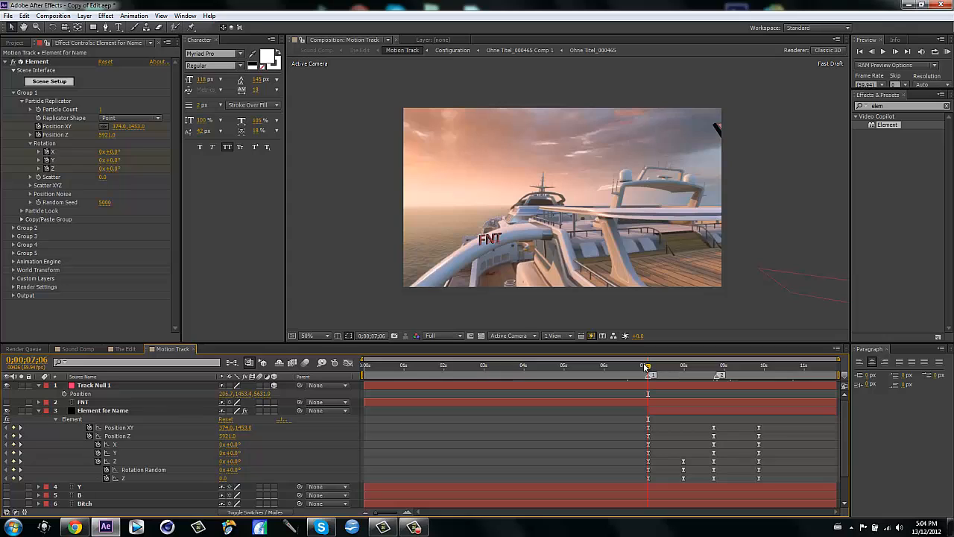
drag(646, 367, 643, 367)
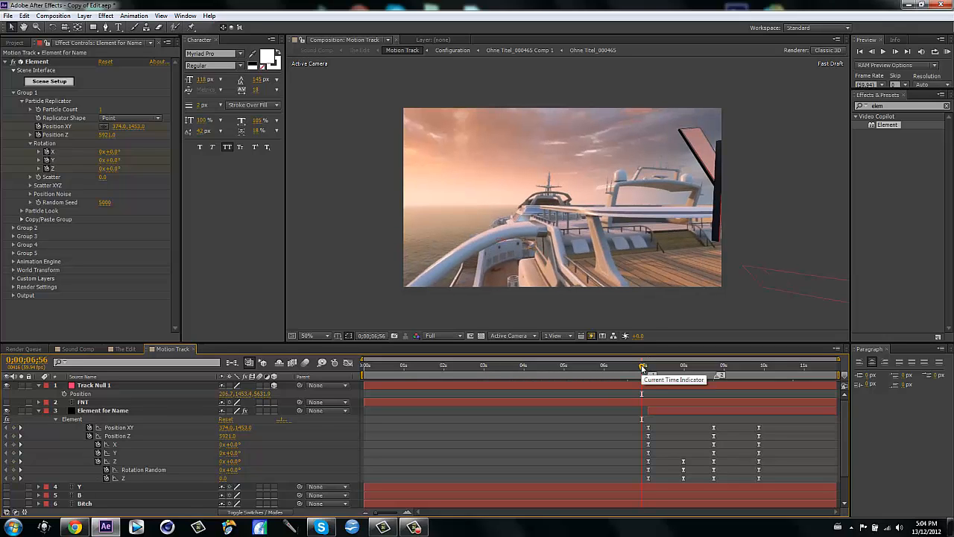
key(ctrl+alt+y)
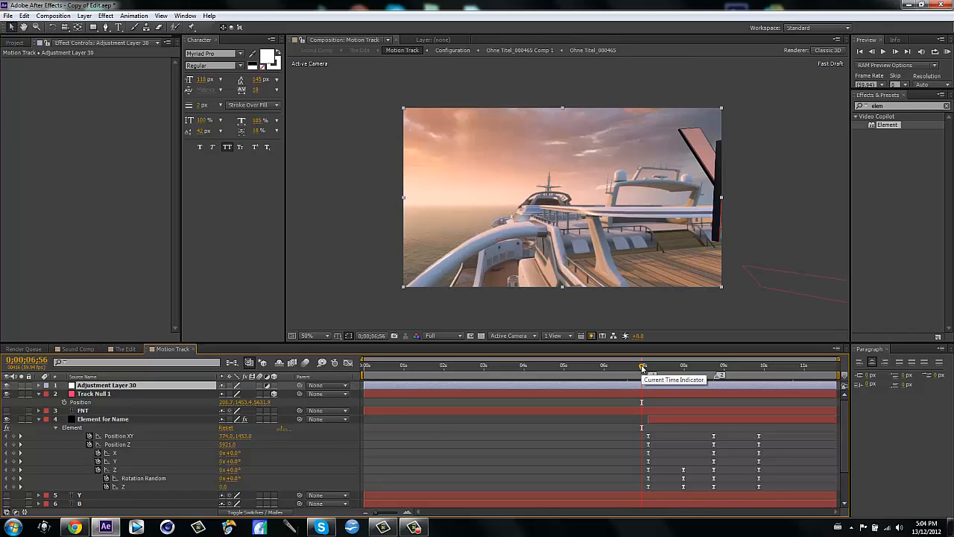
key(Return)
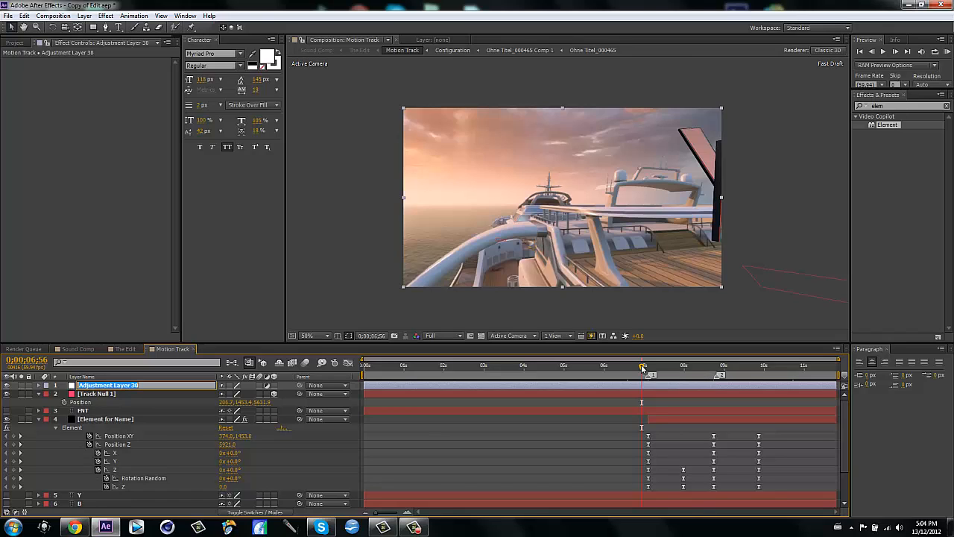
text(Twitch)
key(Return)
Step: Search the effects for "twitc" and apply the Twitch #5 - Brandiz preset to the Twitch layer
drag(908, 106, 810, 109)
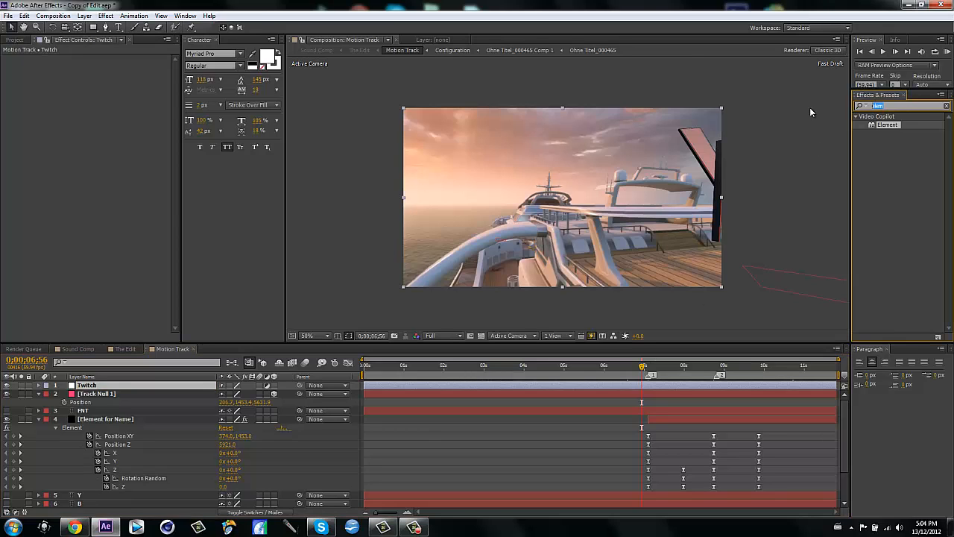
text(tq)
key(BackSpace)
text(wi)
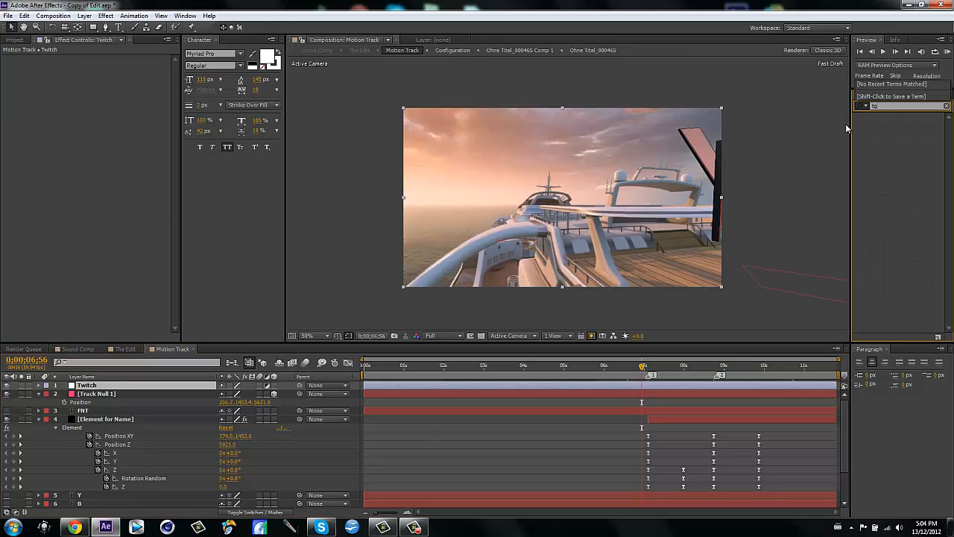
text(tc)
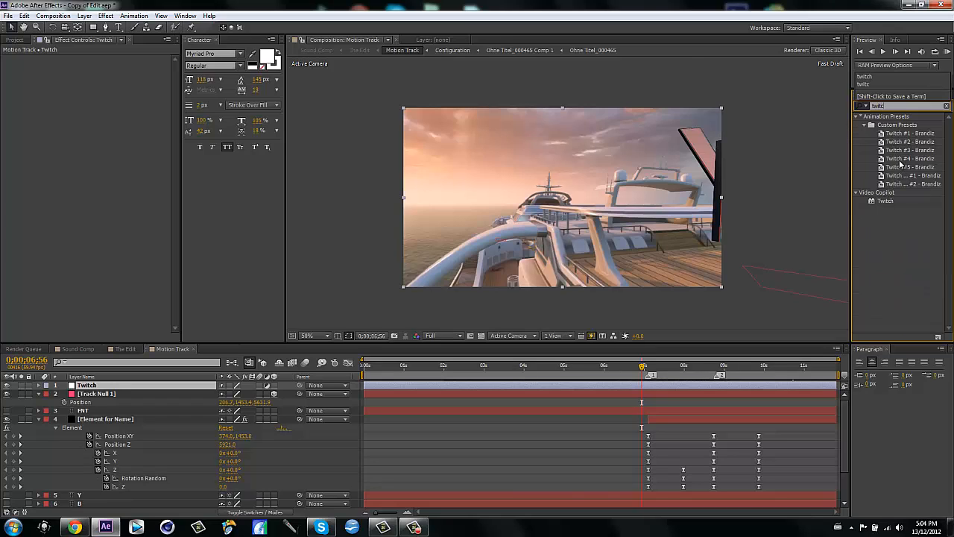
drag(899, 170, 683, 384)
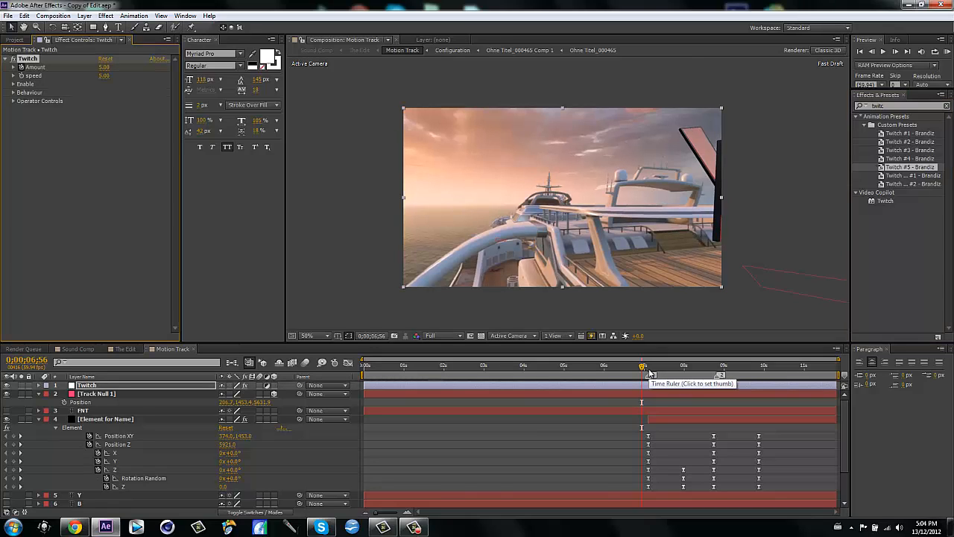
Step: Trim the Twitch layer to run from 0;00;06;56 to 0;00;07;30 and remove the keyframing from its Twitch amount
key(alt+bracketleft)
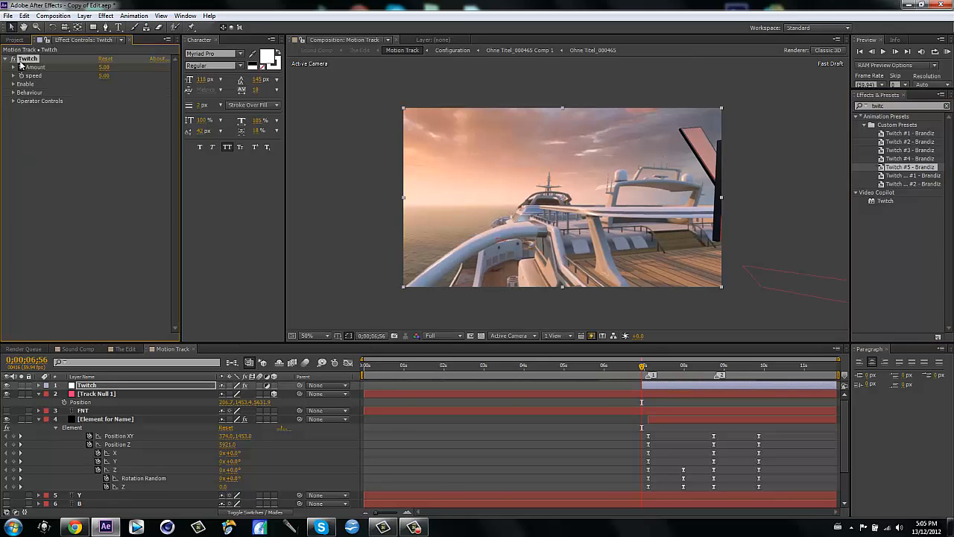
click(663, 375)
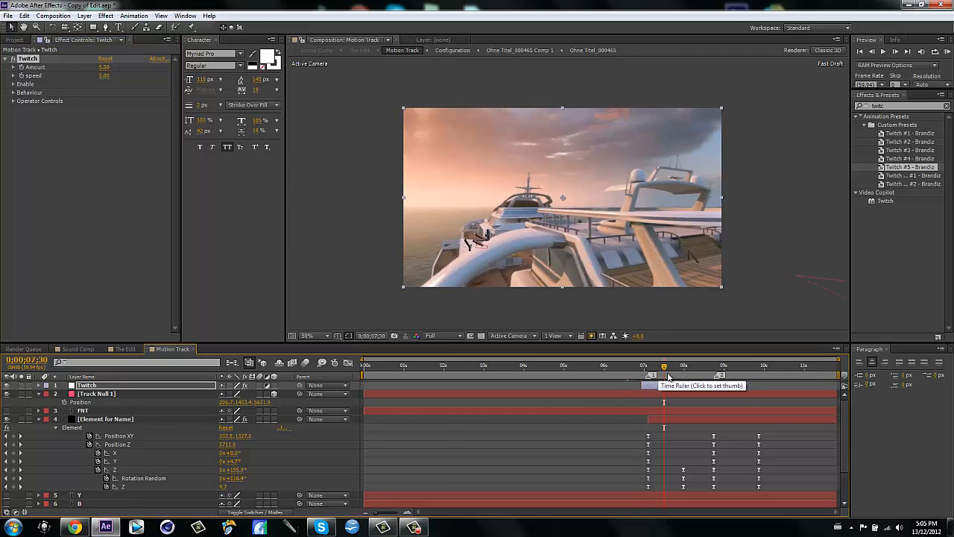
drag(668, 377, 647, 360)
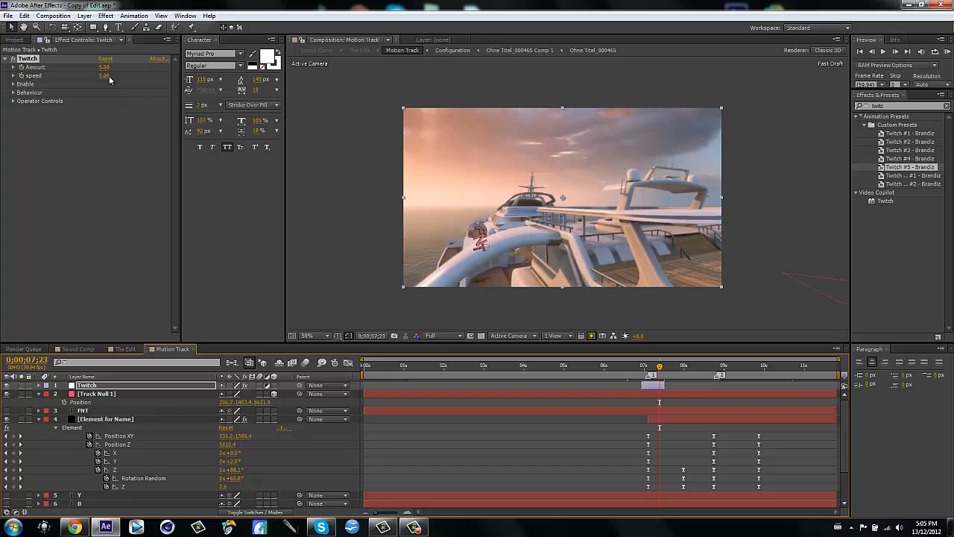
Step: Set the Twitch effect's amount to 130 and enable its Blur operator
drag(123, 67, 57, 80)
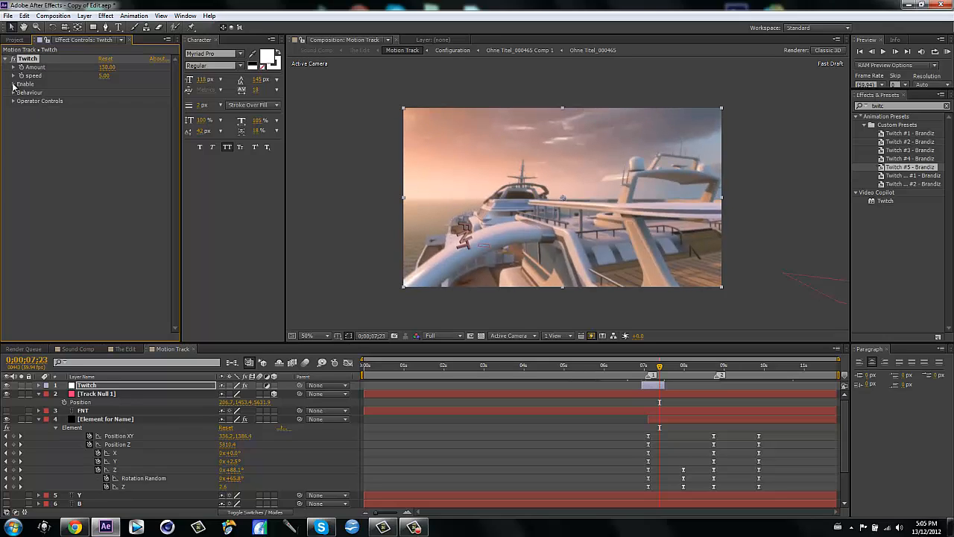
click(13, 84)
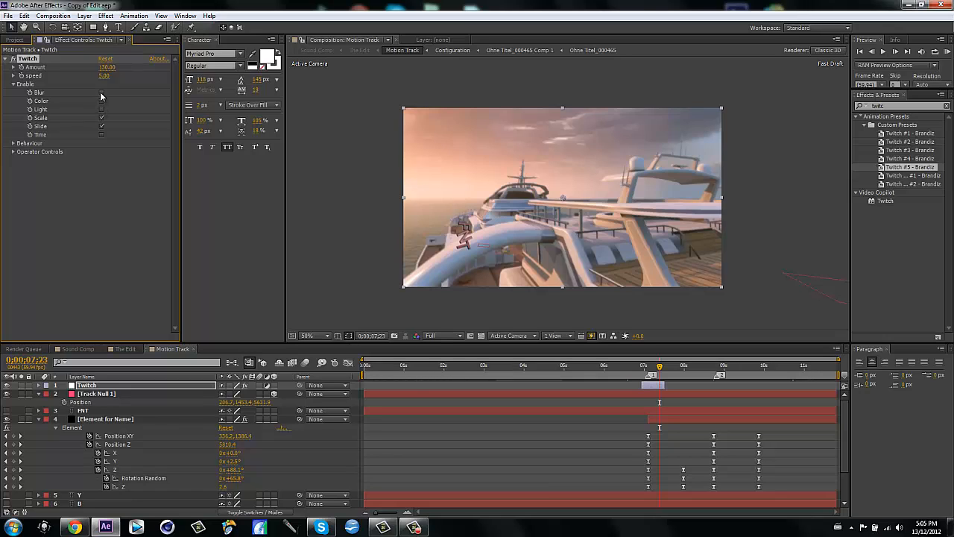
click(13, 143)
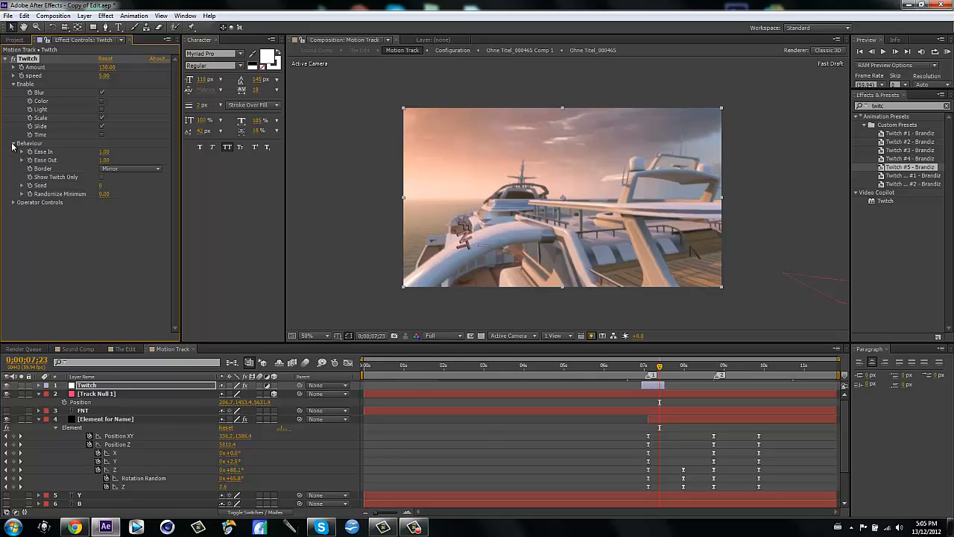
click(13, 143)
Step: Set the Twitch Blur operator's amount to 154, holdout sharpness to 2.57 and boost to 175
click(22, 160)
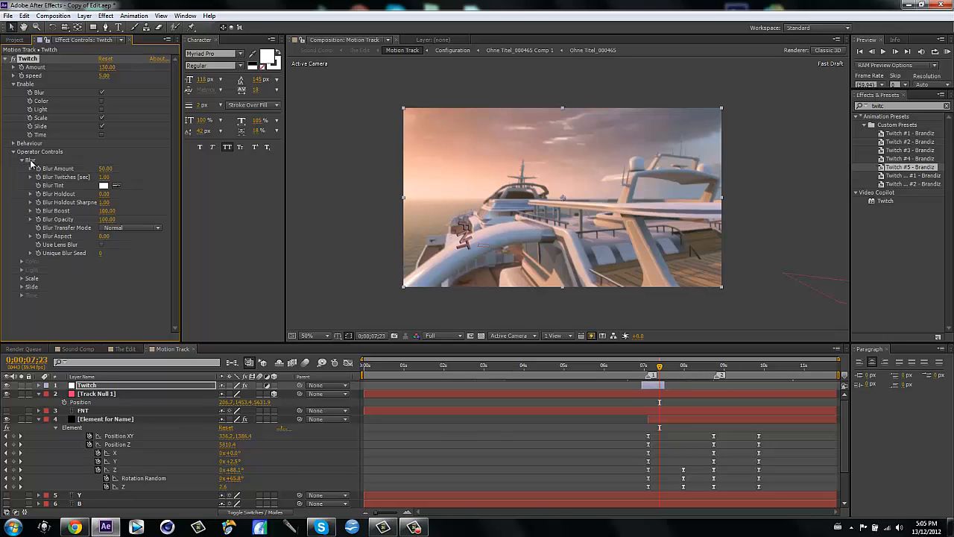
drag(106, 172, 150, 161)
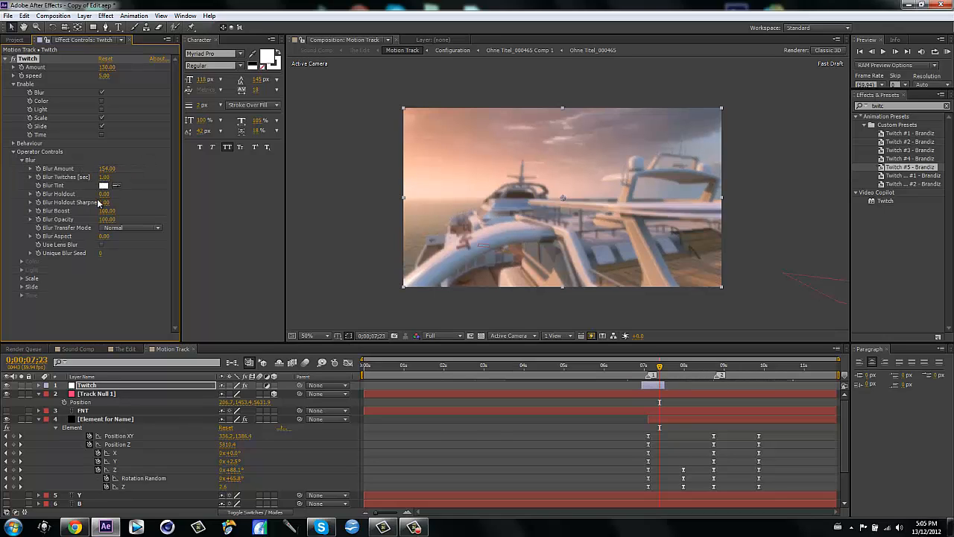
click(128, 210)
drag(108, 218, 169, 199)
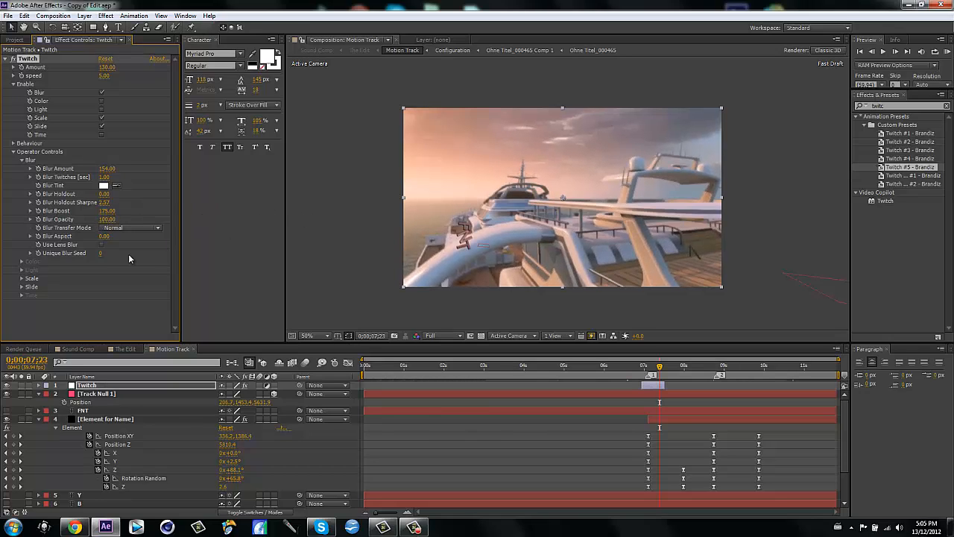
Step: Try a red blur tint on the Twitch effect and preview it at 0;00;07;02
click(104, 187)
drag(425, 250, 534, 213)
click(622, 215)
drag(659, 365, 645, 367)
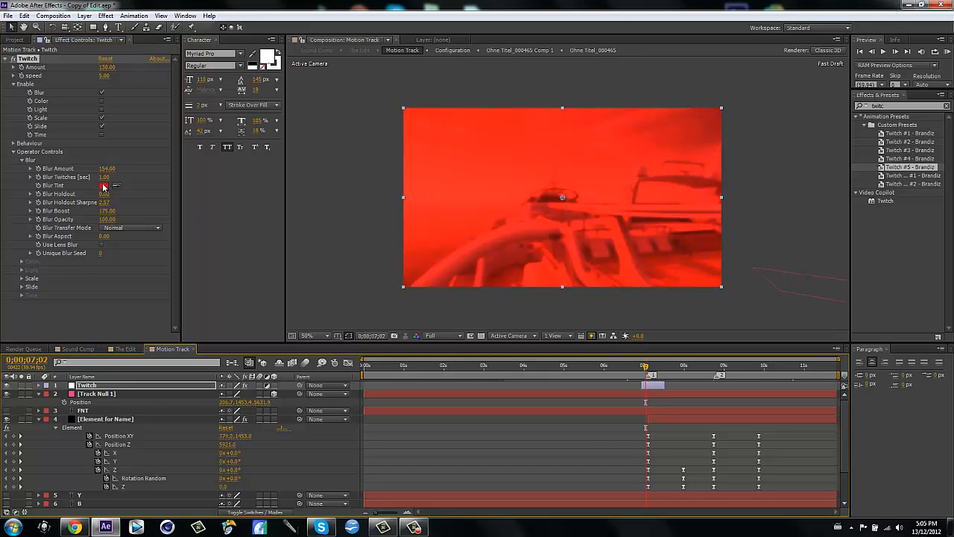
Step: Set the Twitch blur tint back to white and return the playhead to the start of the composition
click(103, 186)
drag(484, 256, 317, 185)
key(Return)
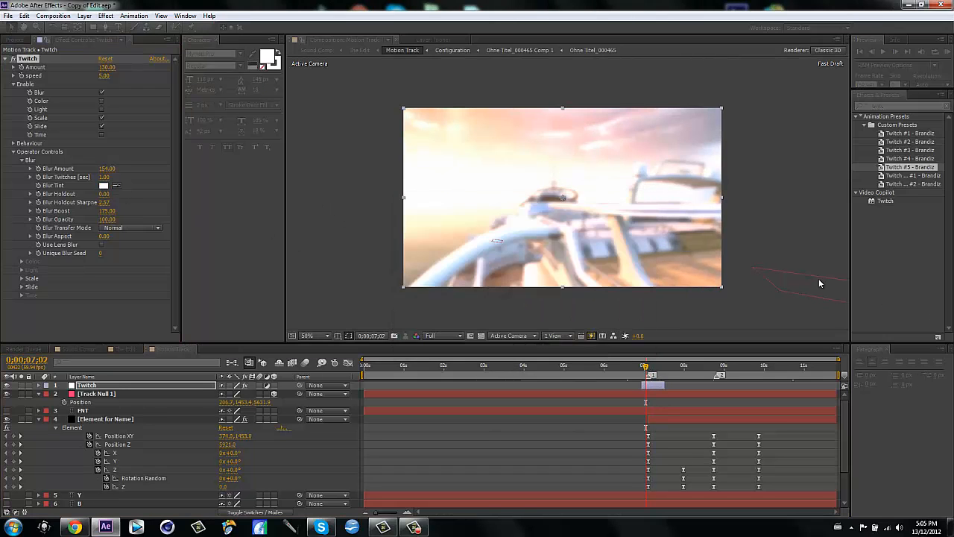
drag(645, 367, 181, 469)
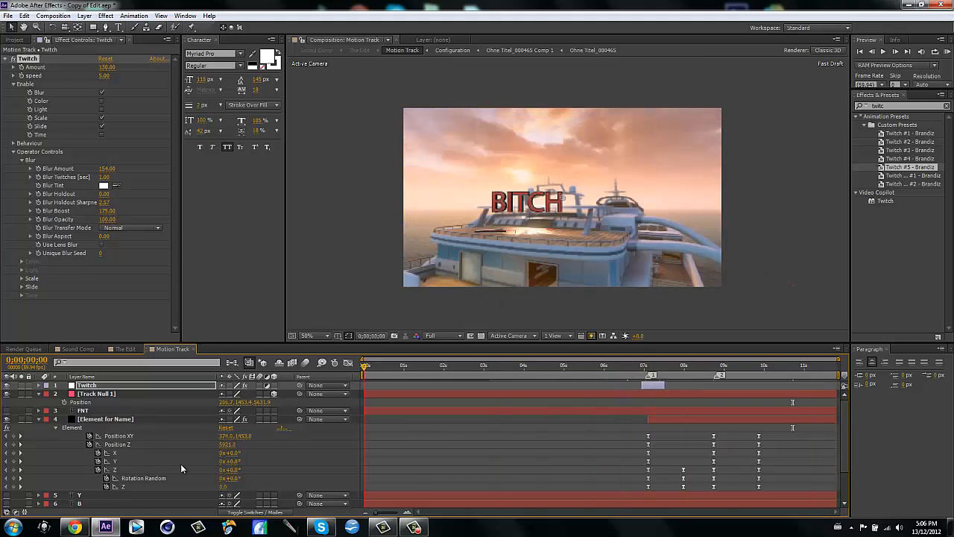
Step: Switch to Chrome and view the YouTube channel page featuring the finished edit
click(113, 531)
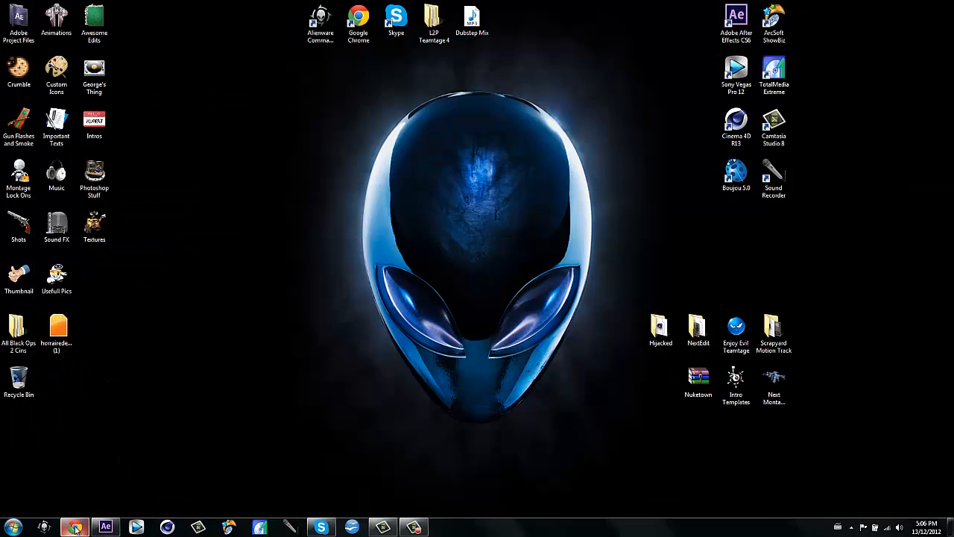
click(78, 528)
click(133, 8)
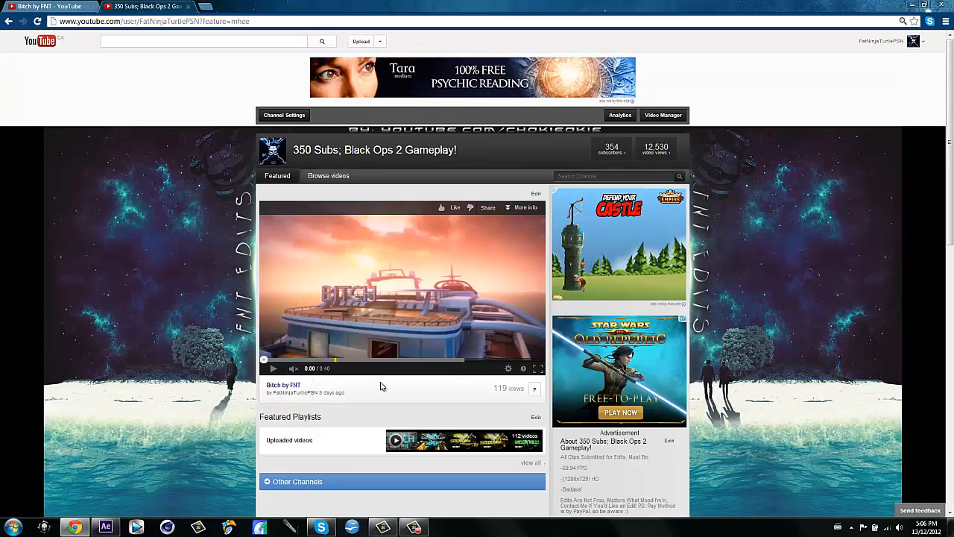
click(77, 528)
click(414, 528)
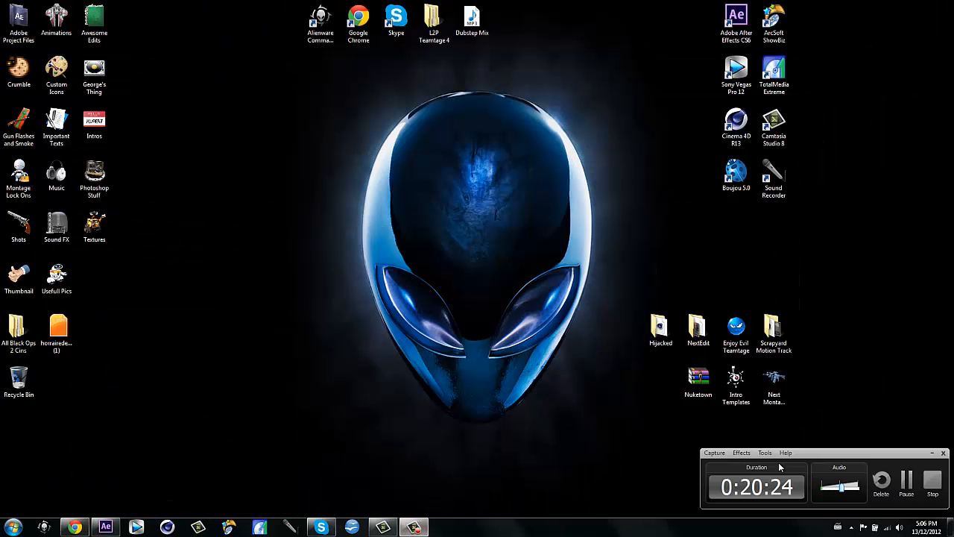